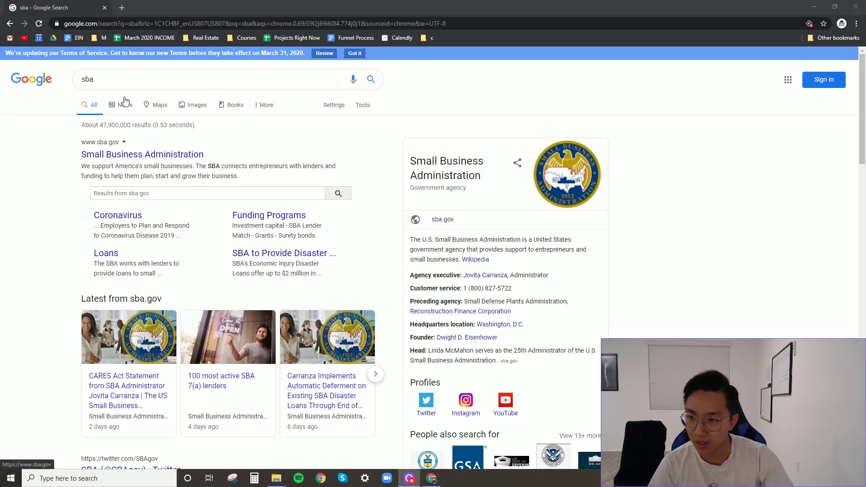
pyautogui.click(181, 157)
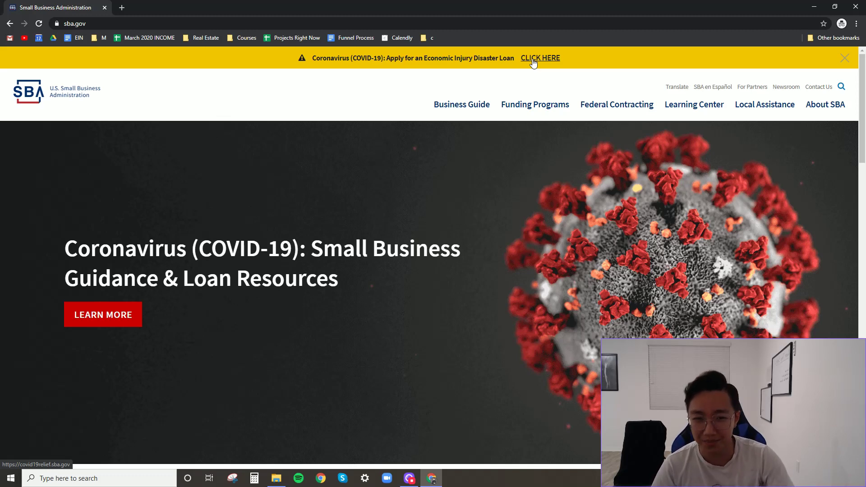
# - Launch the COVID-19 disaster loan application from the sba.gov banner and review its disclosures
pyautogui.click(532, 62)
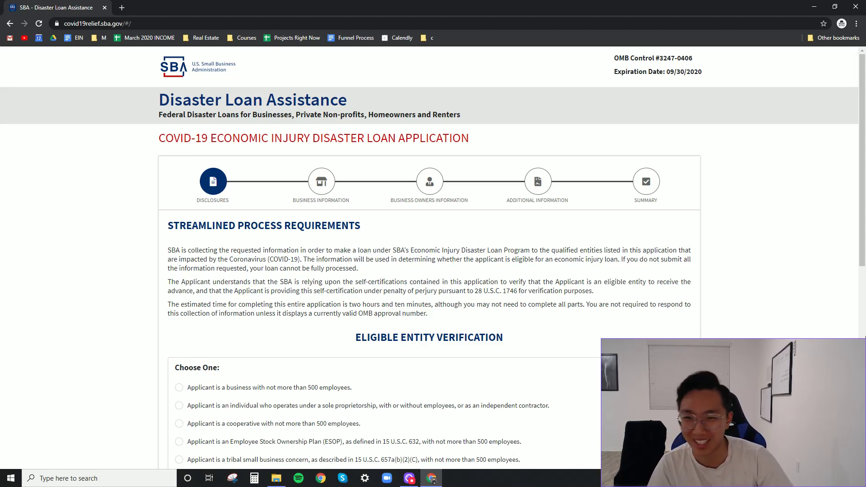
pyautogui.scroll(-2, 432, 282)
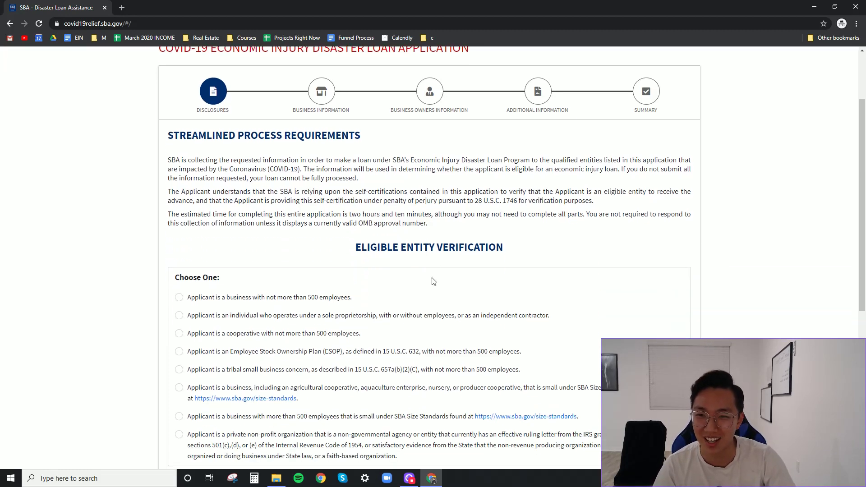
pyautogui.scroll(2, 435, 281)
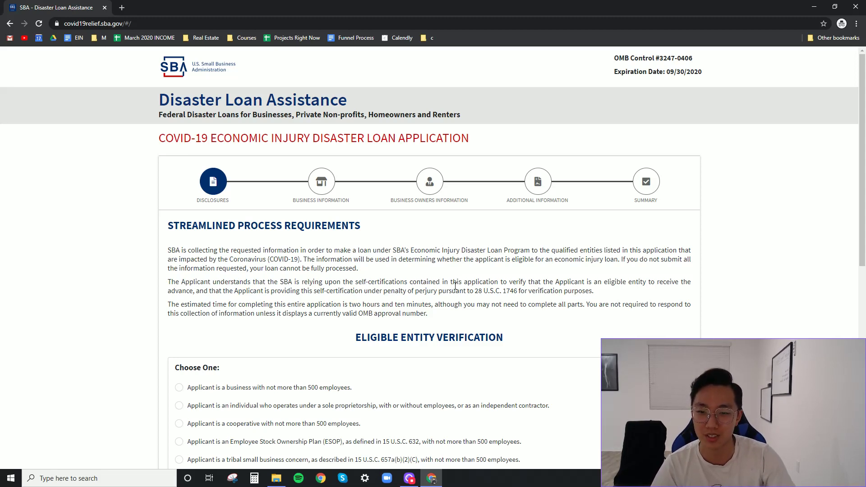
pyautogui.scroll(-1, 457, 288)
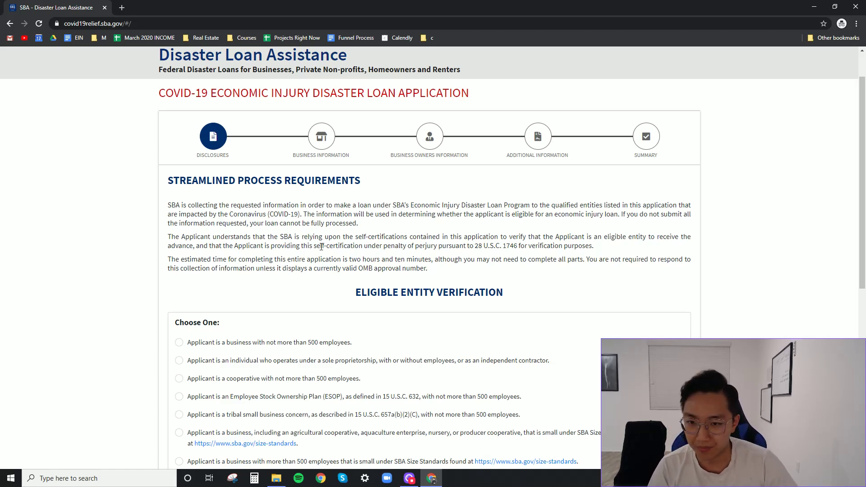
pyautogui.scroll(1, 321, 246)
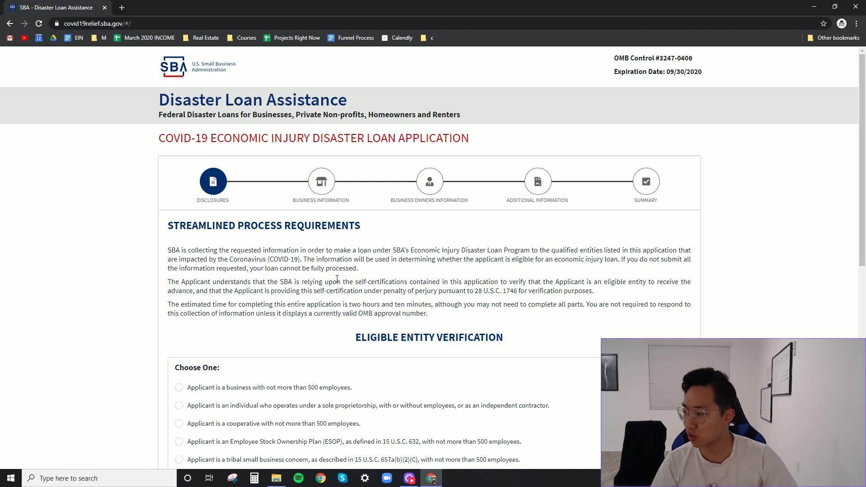
pyautogui.scroll(-2, 347, 279)
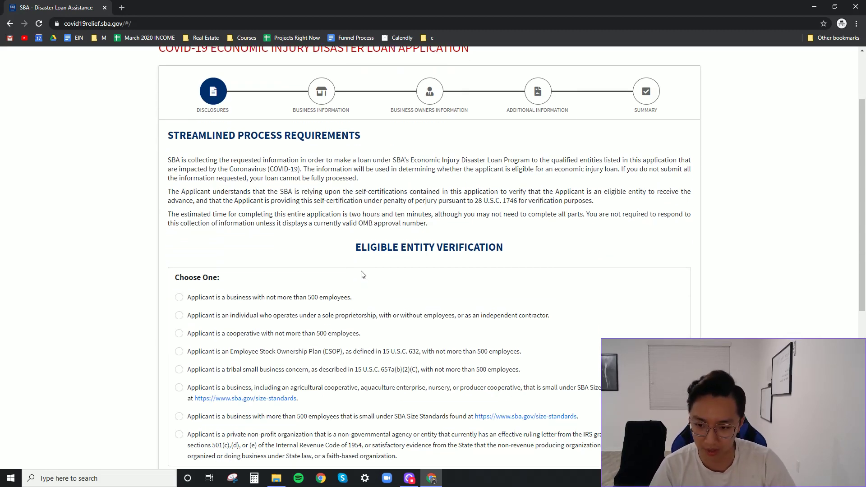
pyautogui.scroll(-1, 363, 274)
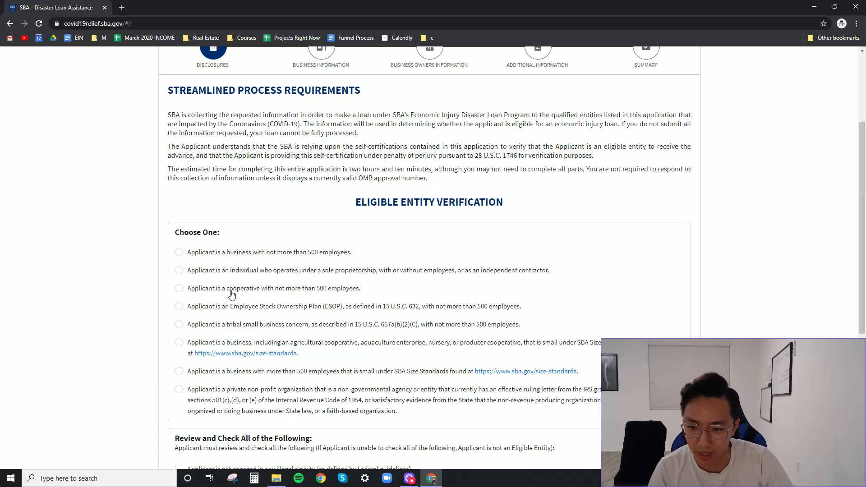
# - Declare the business as having 500 or fewer employees
pyautogui.click(179, 252)
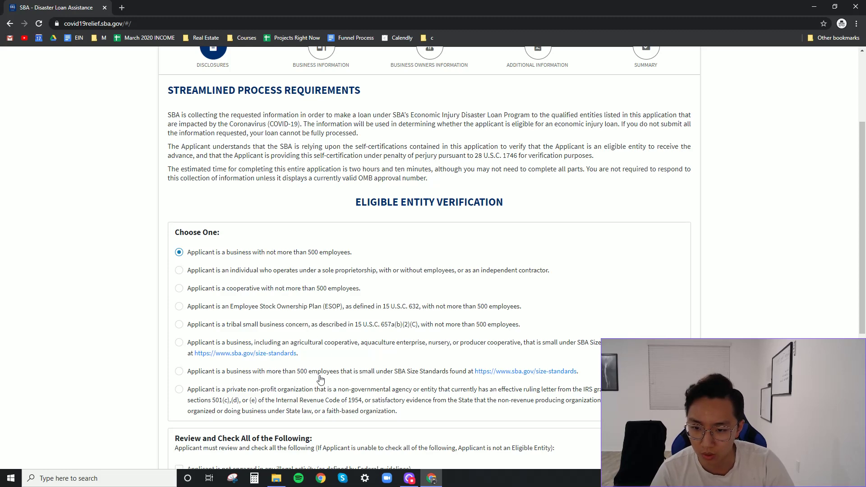
pyautogui.scroll(-2, 406, 356)
pyautogui.scroll(-3, 406, 357)
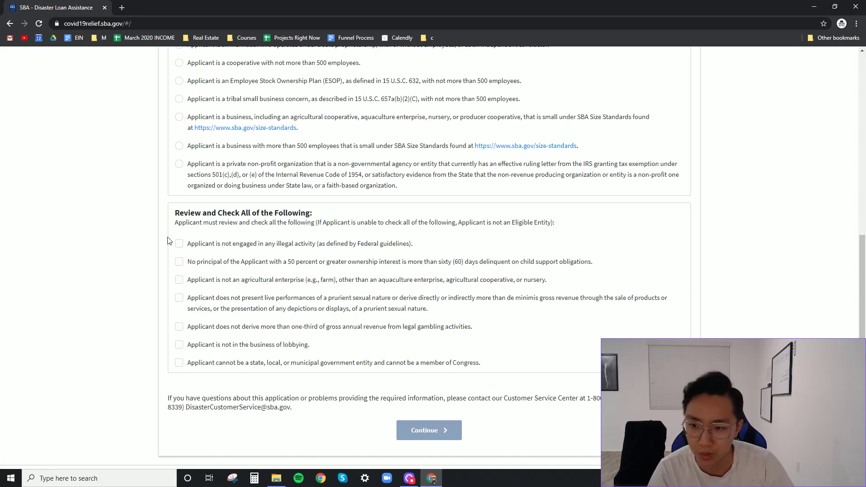
# - Affirm all seven eligibility statements and continue to Business Information
pyautogui.click(179, 246)
pyautogui.click(179, 262)
pyautogui.click(179, 280)
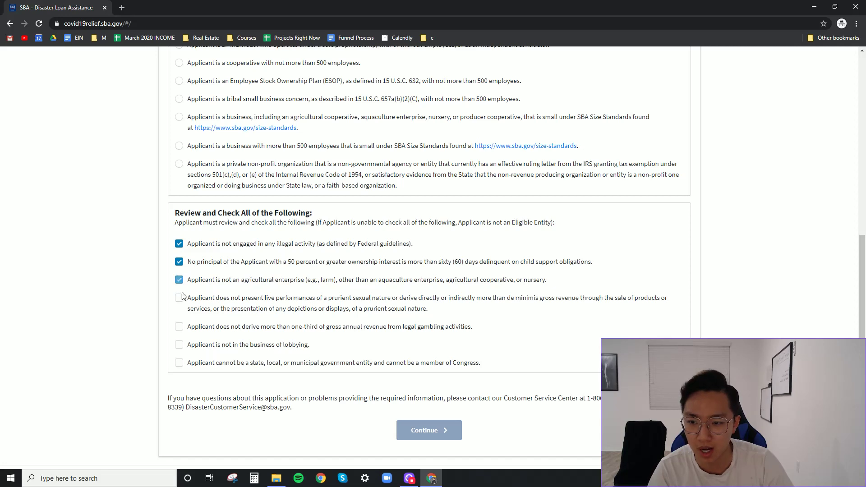
pyautogui.click(181, 301)
pyautogui.click(180, 327)
pyautogui.click(180, 345)
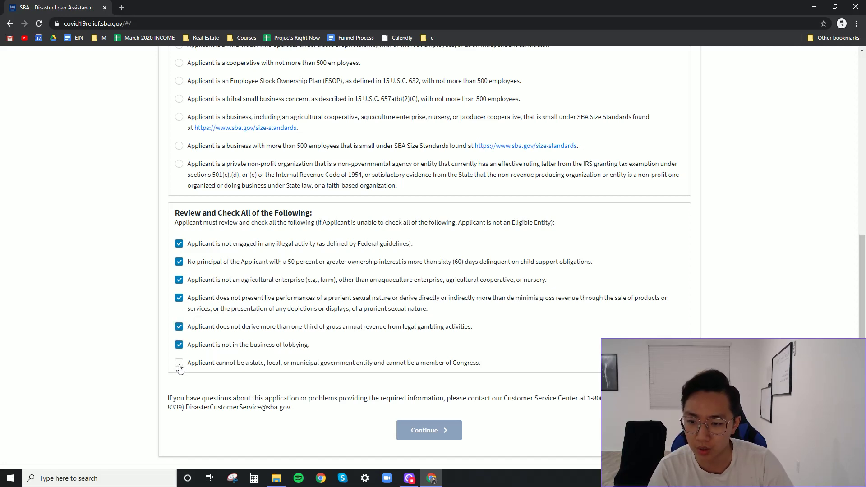
pyautogui.click(180, 363)
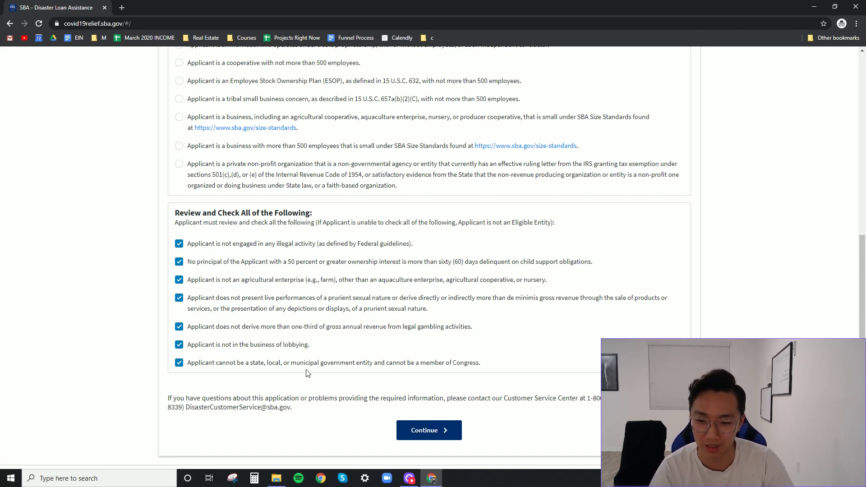
pyautogui.click(434, 433)
# - Enter 'your company' as legal and trade name, plus a sample EIN
pyautogui.click(254, 275)
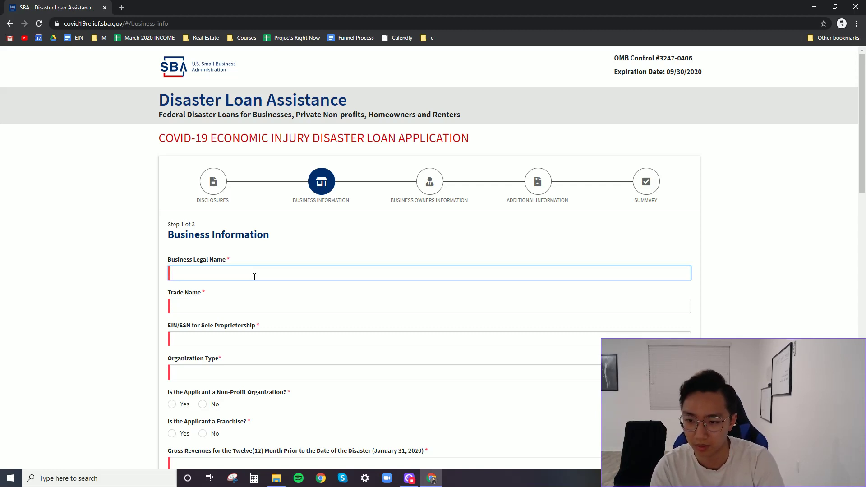
pyautogui.write('your company')
pyautogui.press('Tab')
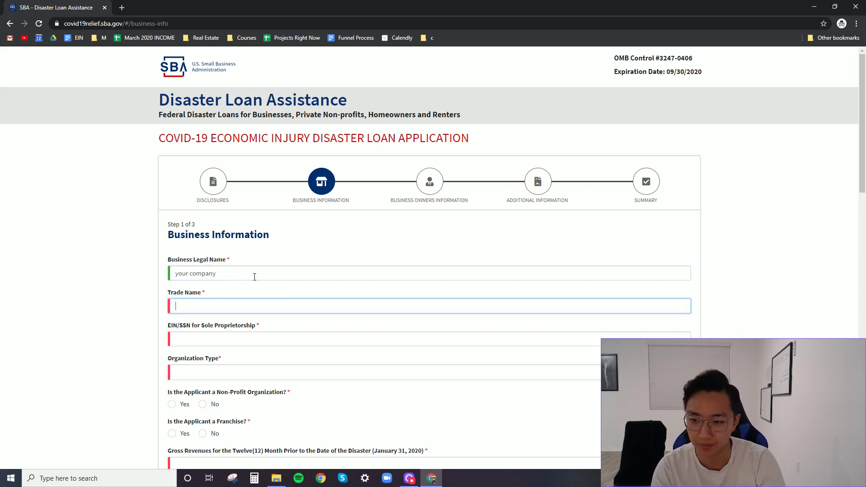
pyautogui.write('your compan')
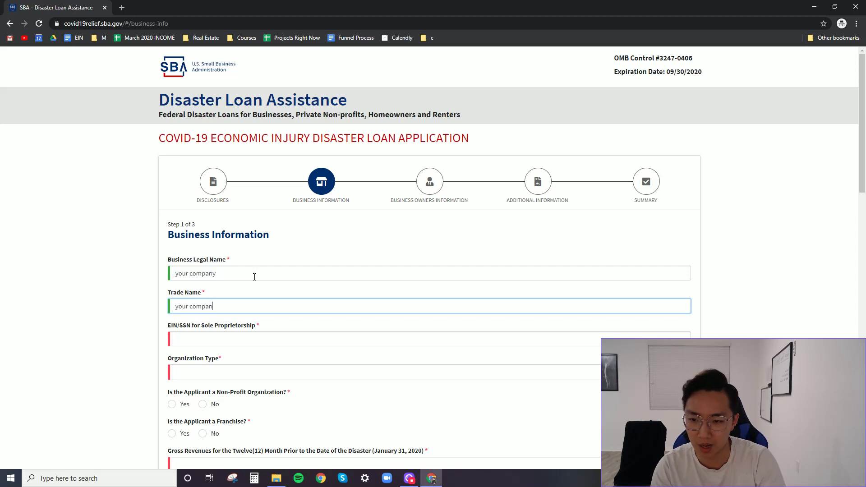
pyautogui.write('y')
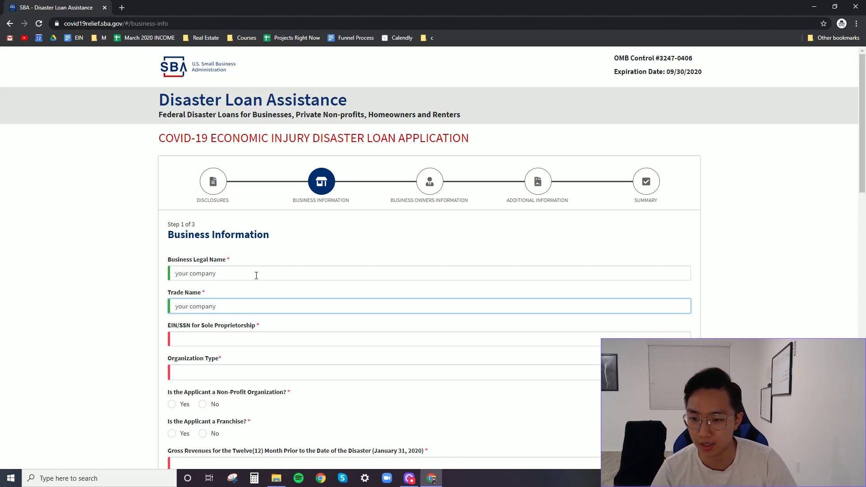
pyautogui.tripleClick(211, 307)
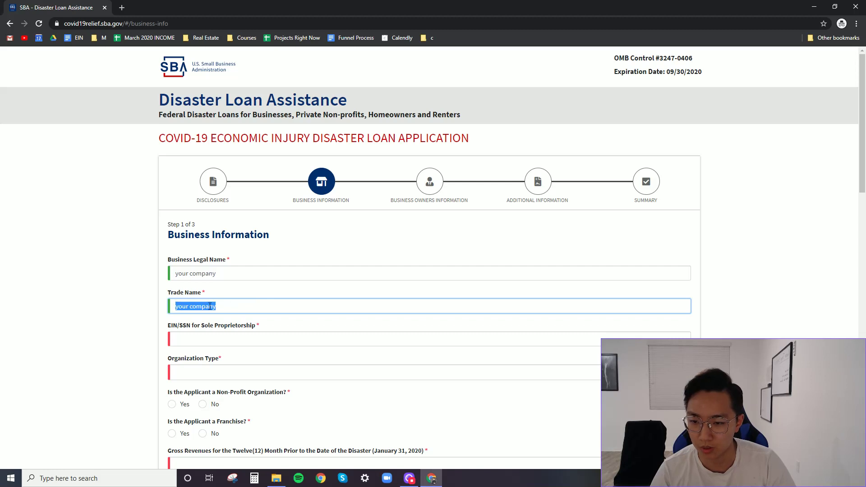
pyautogui.click(244, 336)
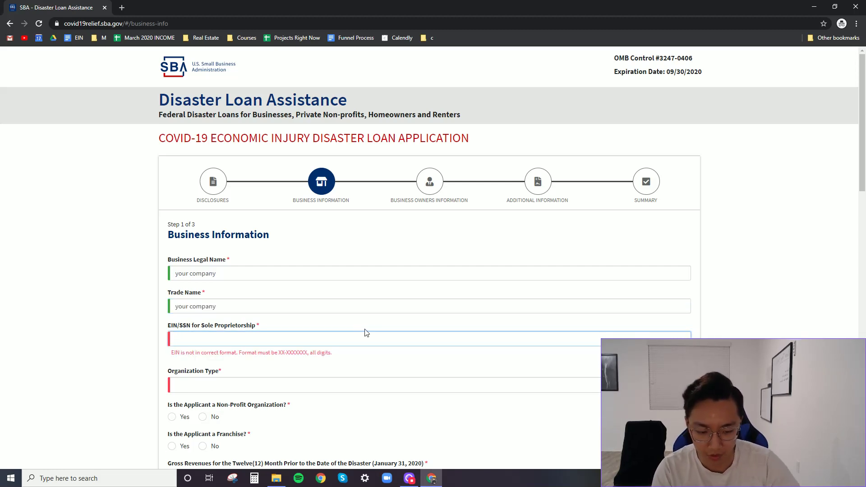
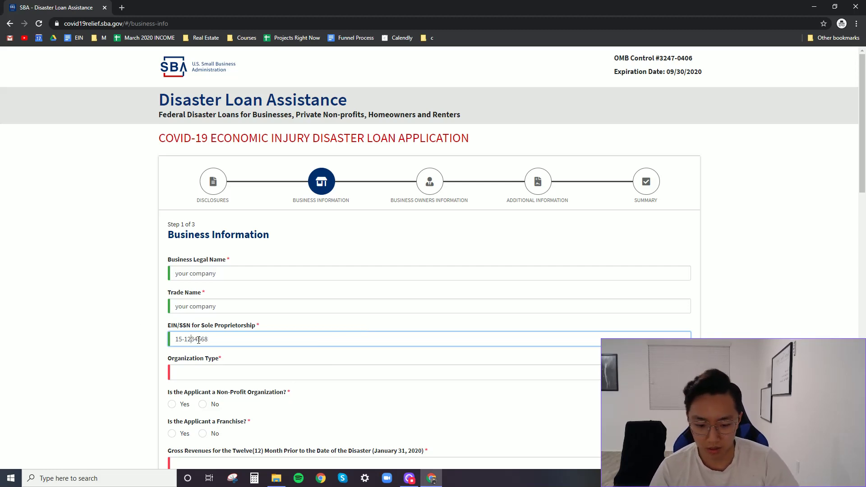
pyautogui.press('BackSpace')
# - Set organization type to S-Corporation and answer No to non-profit and franchise
pyautogui.click(215, 375)
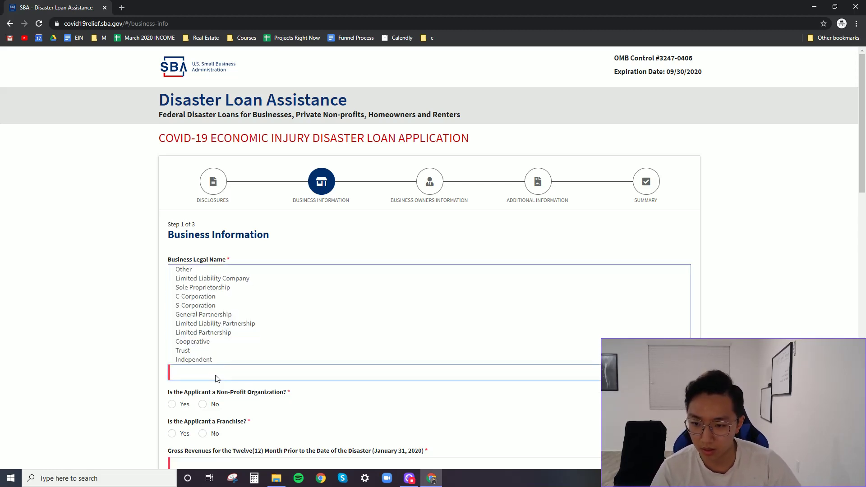
pyautogui.click(219, 309)
pyautogui.click(239, 370)
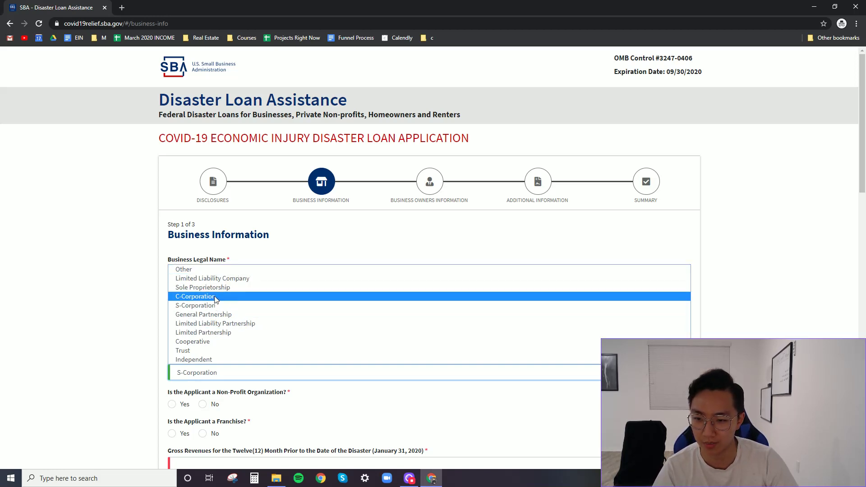
pyautogui.click(115, 333)
pyautogui.scroll(-2, 117, 366)
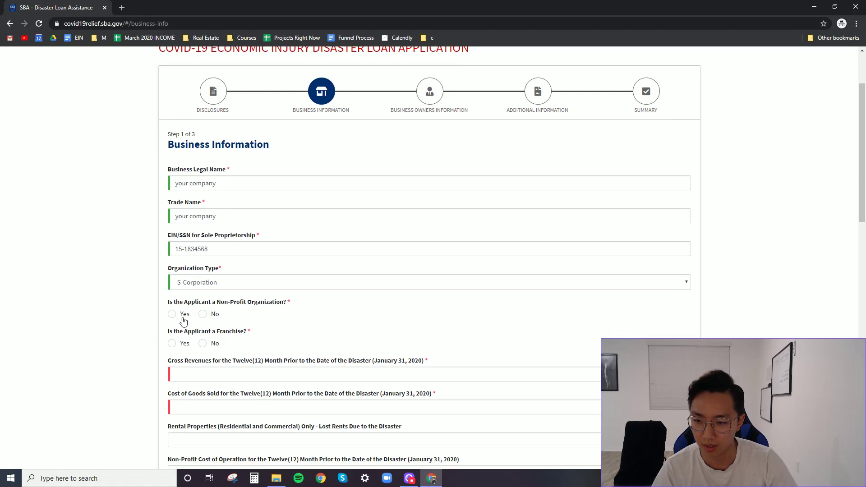
pyautogui.click(211, 315)
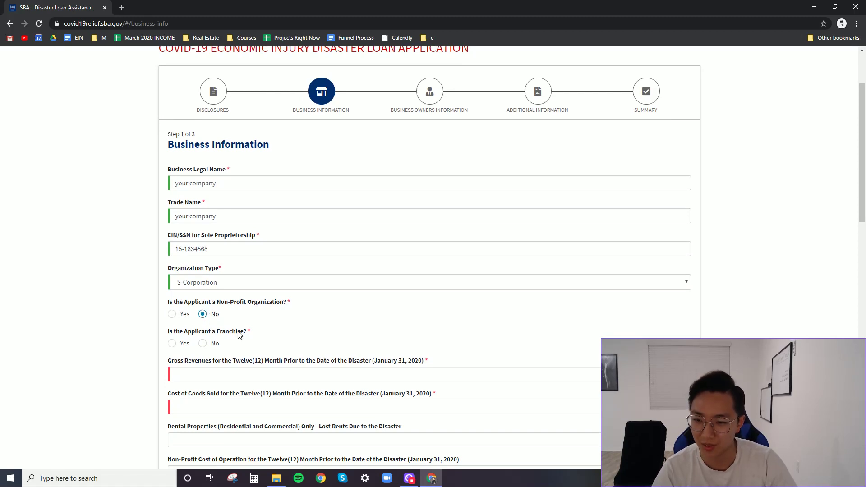
pyautogui.scroll(-1, 260, 329)
pyautogui.click(203, 299)
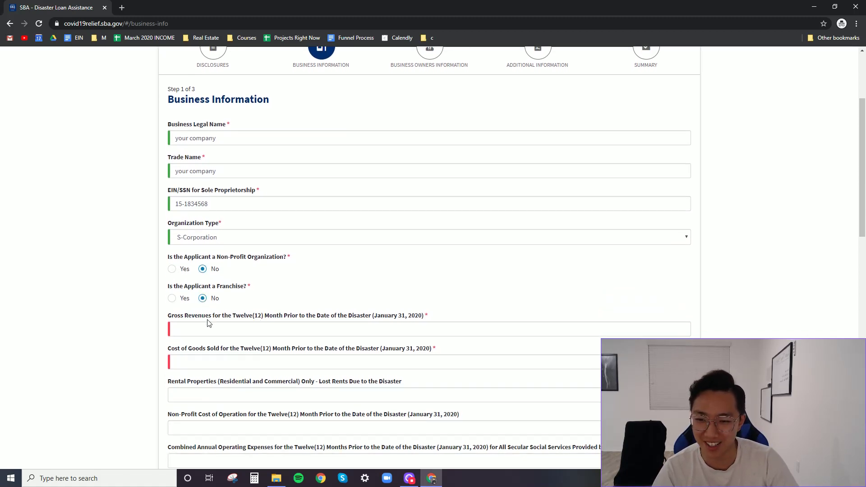
pyautogui.scroll(-1, 162, 335)
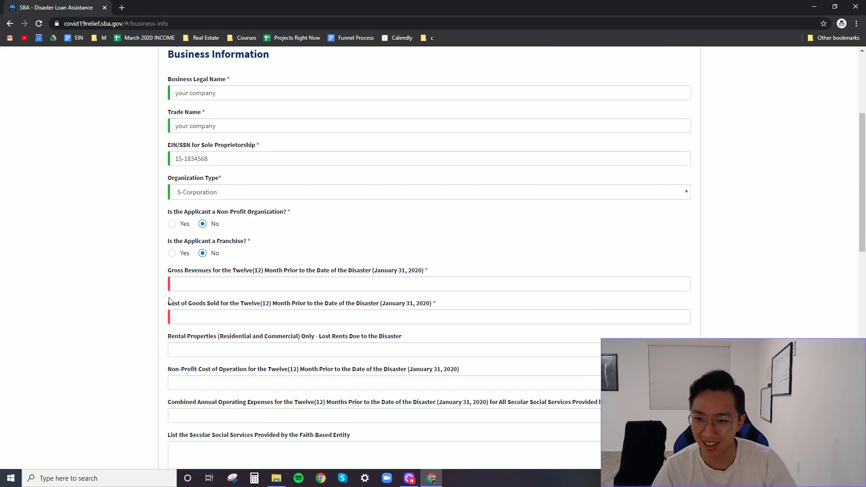
# - Enter gross revenues of 150,000 and cost of goods sold of 20000
pyautogui.click(188, 281)
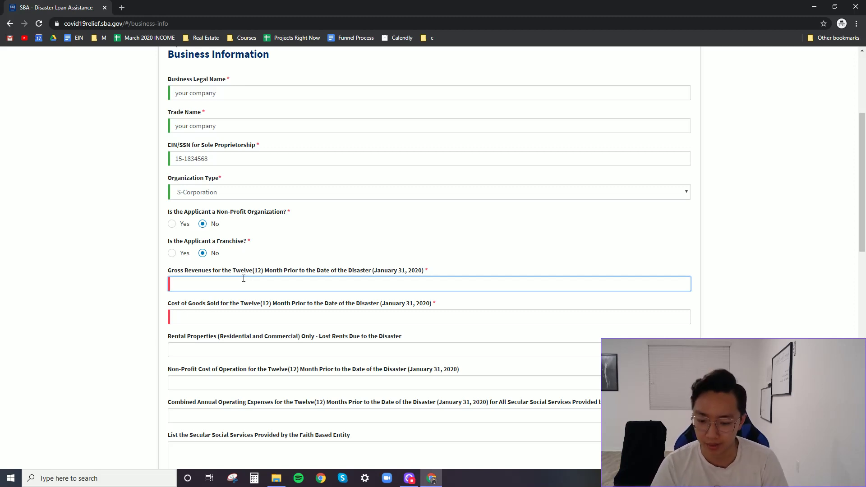
pyautogui.write('15')
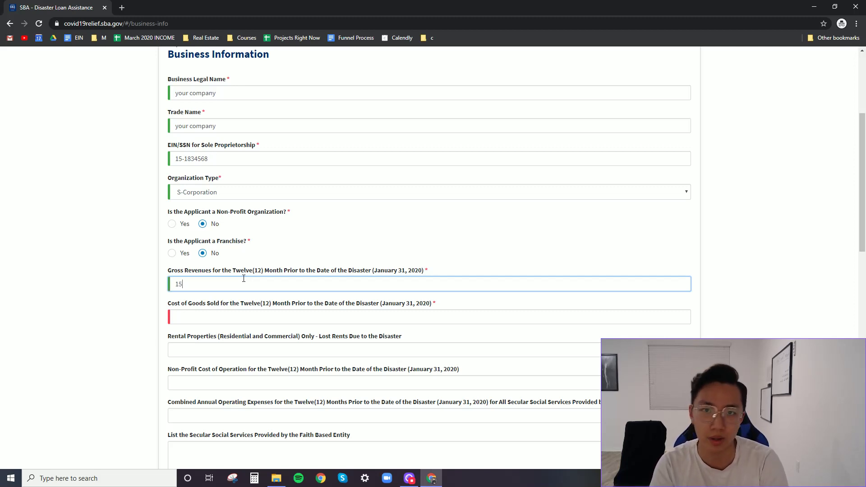
pyautogui.write('0,000000')
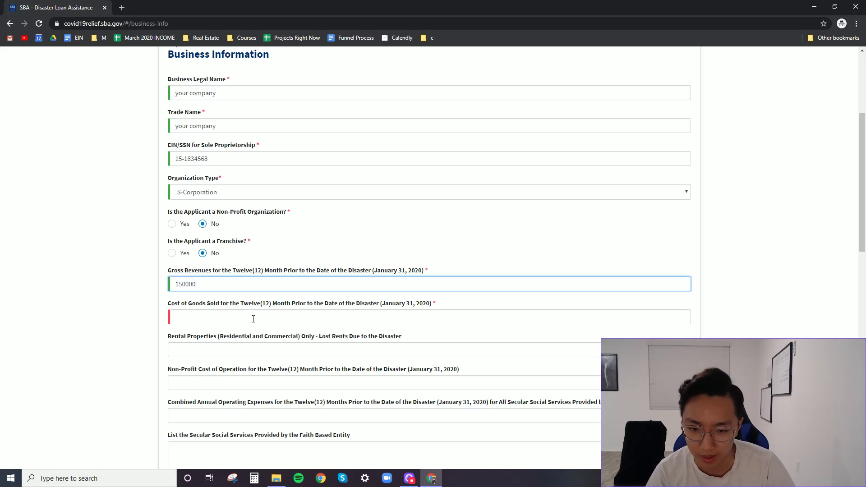
pyautogui.click(254, 317)
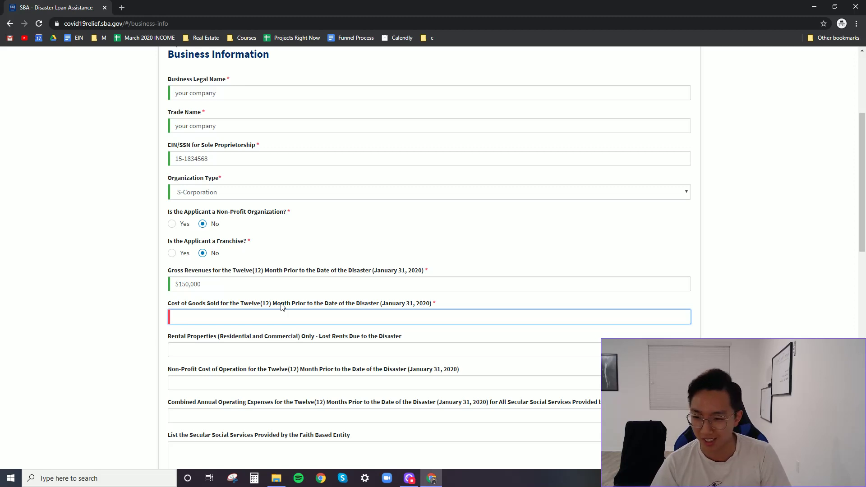
pyautogui.write('20000')
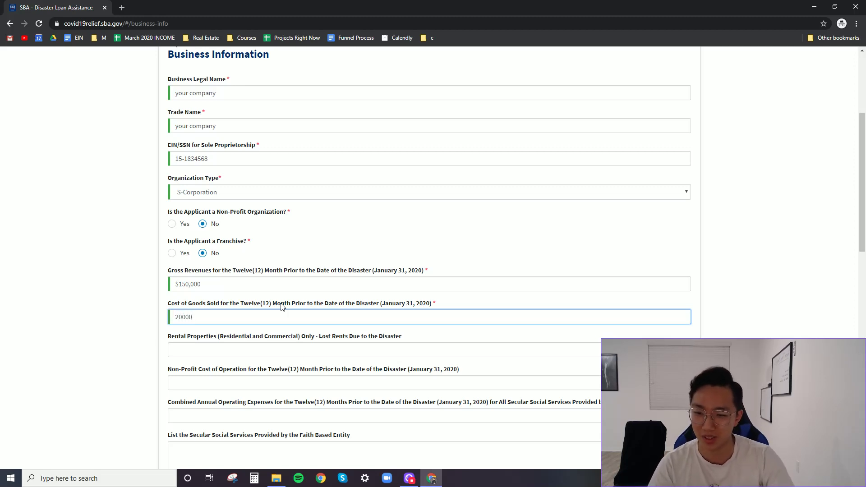
pyautogui.click(146, 336)
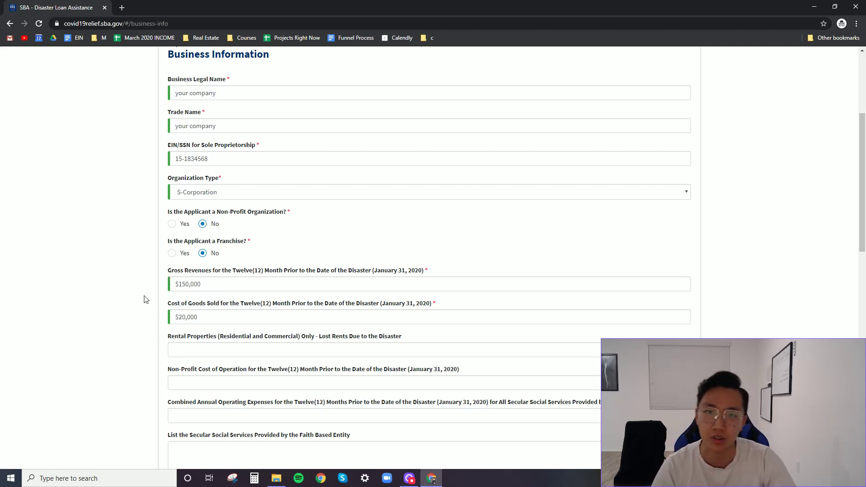
pyautogui.scroll(-2, 141, 337)
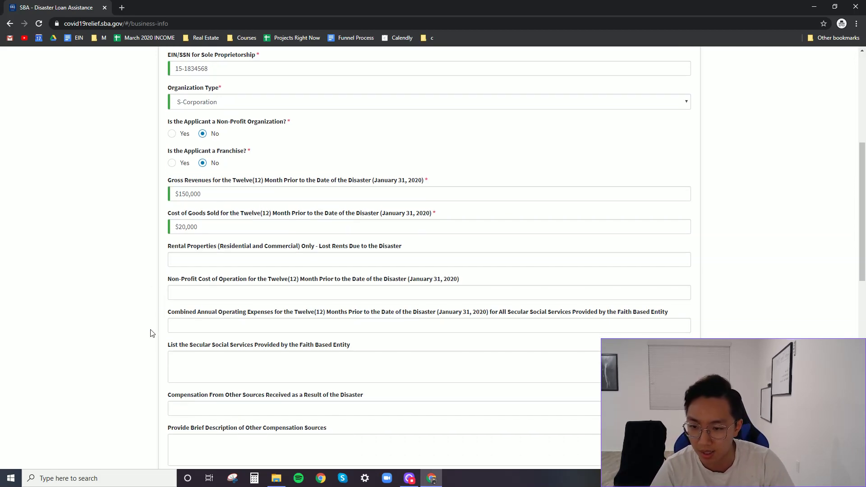
pyautogui.click(201, 260)
pyautogui.press('Tab')
pyautogui.press('Tab')
pyautogui.press('Tab')
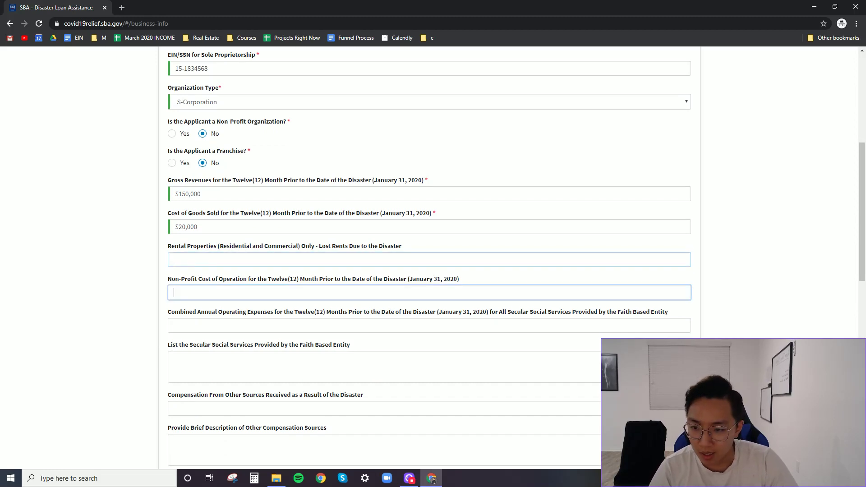
pyautogui.click(205, 264)
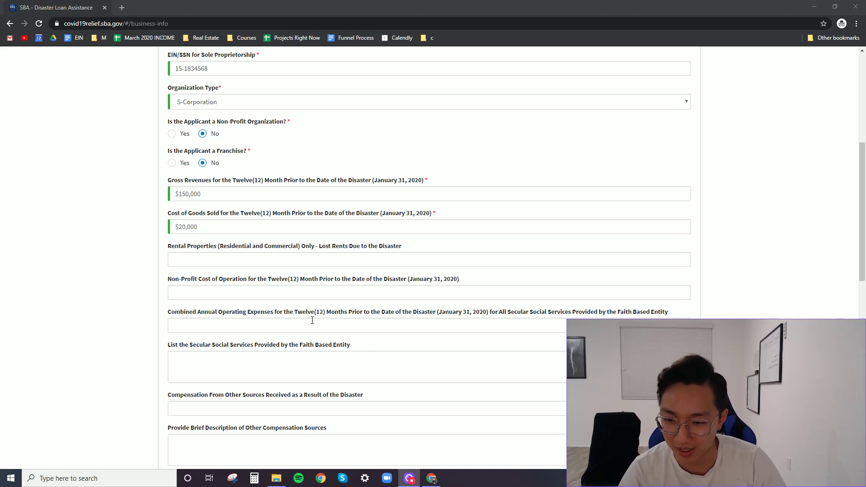
pyautogui.scroll(-2, 253, 329)
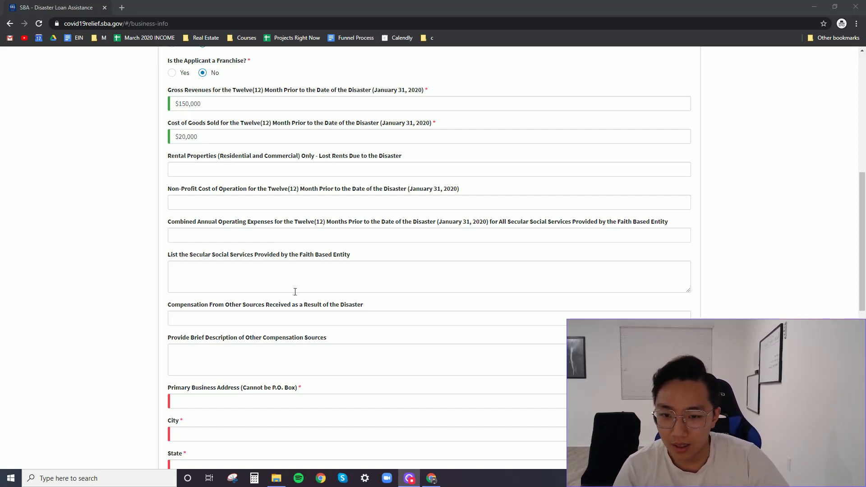
pyautogui.scroll(-2, 307, 352)
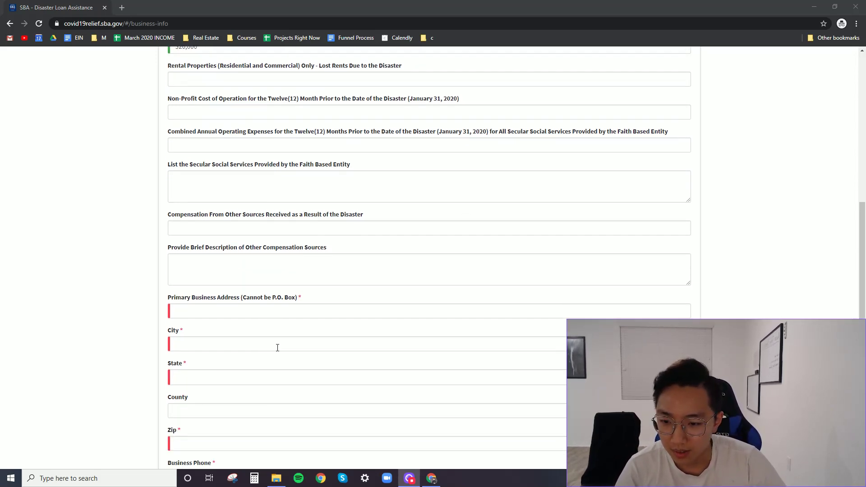
# - Fill in the business street address, city, state CA, ZIP code and business phone
pyautogui.click(252, 311)
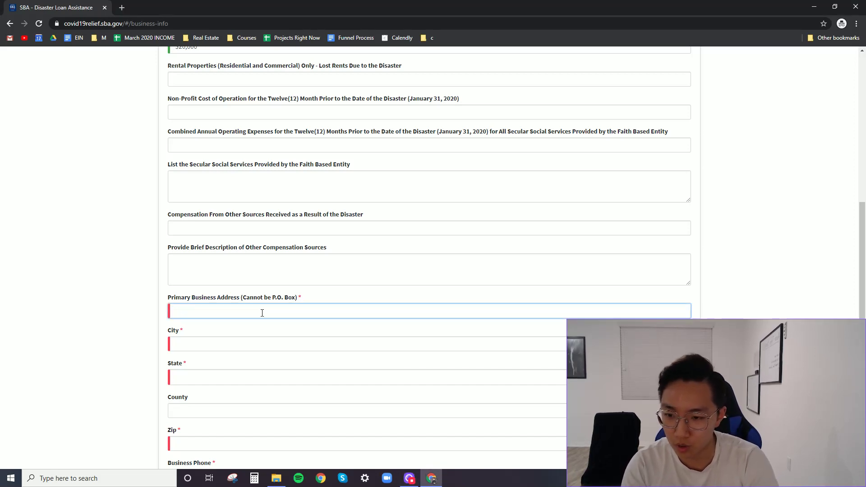
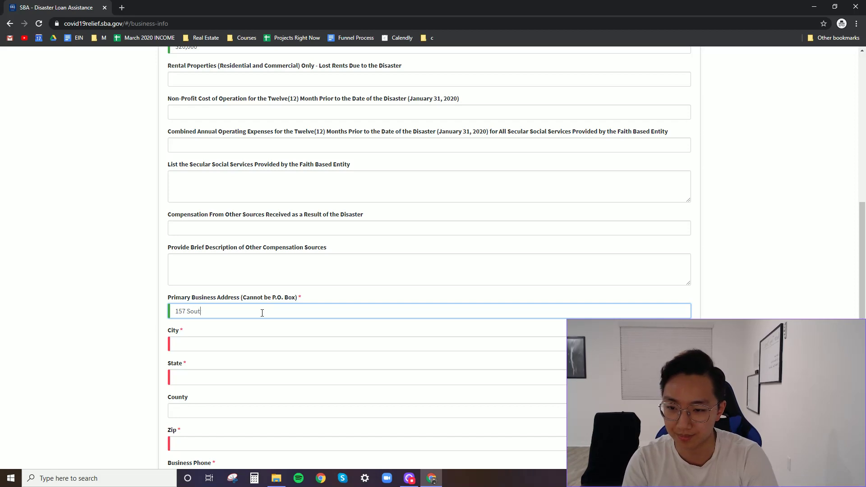
pyautogui.press('Tab')
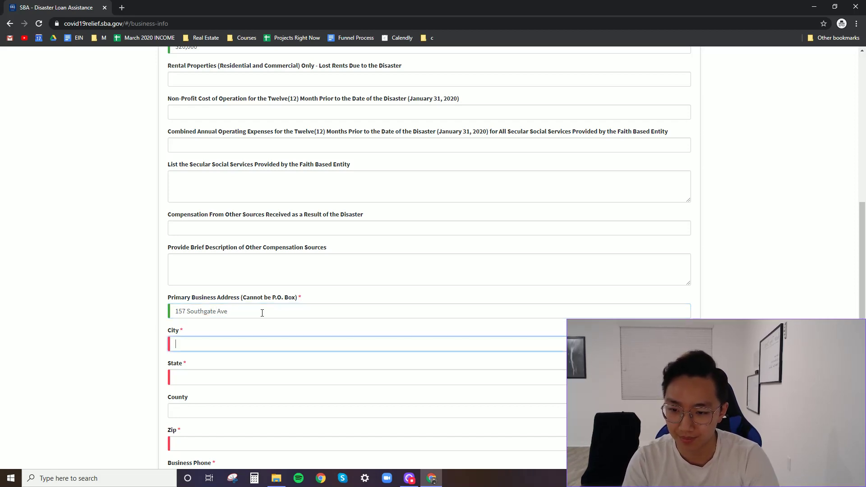
pyautogui.write('Daly City')
pyautogui.press('Tab')
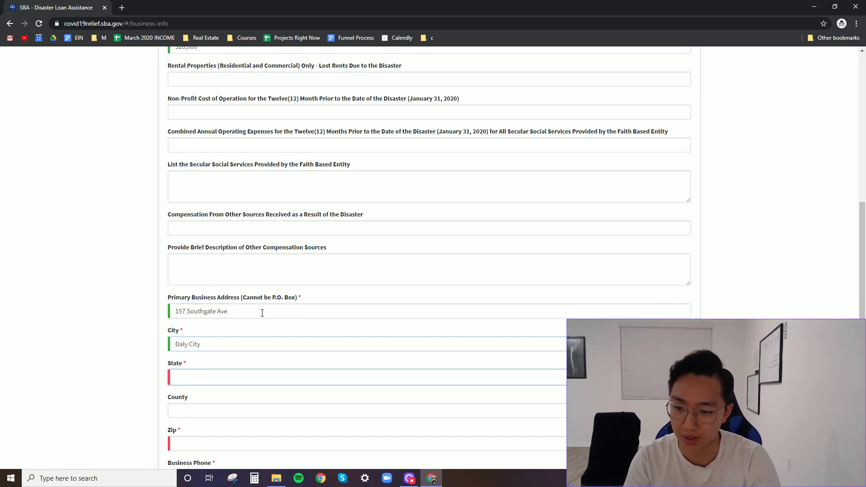
pyautogui.write('ca')
pyautogui.press('Tab')
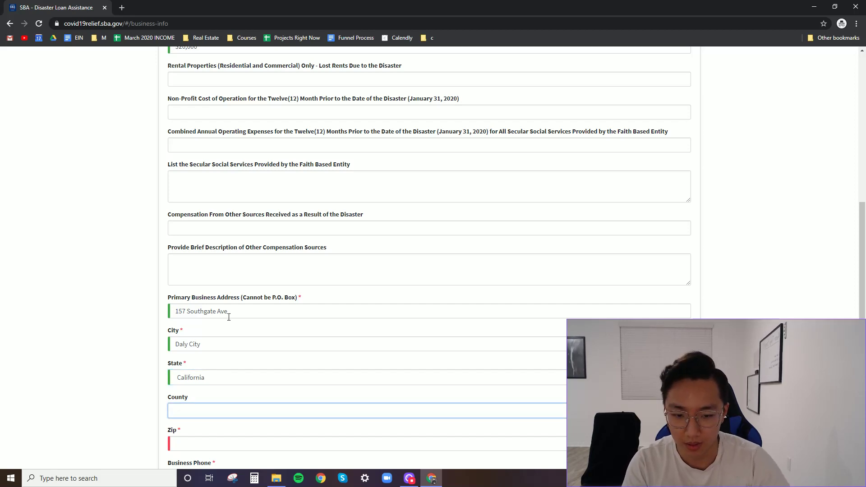
pyautogui.scroll(-4, 228, 310)
pyautogui.press('Tab')
pyautogui.write('94015')
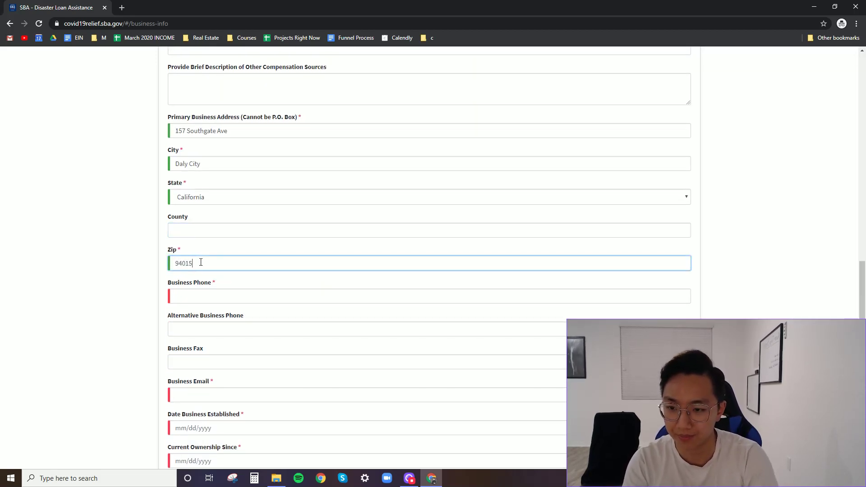
pyautogui.press('Tab')
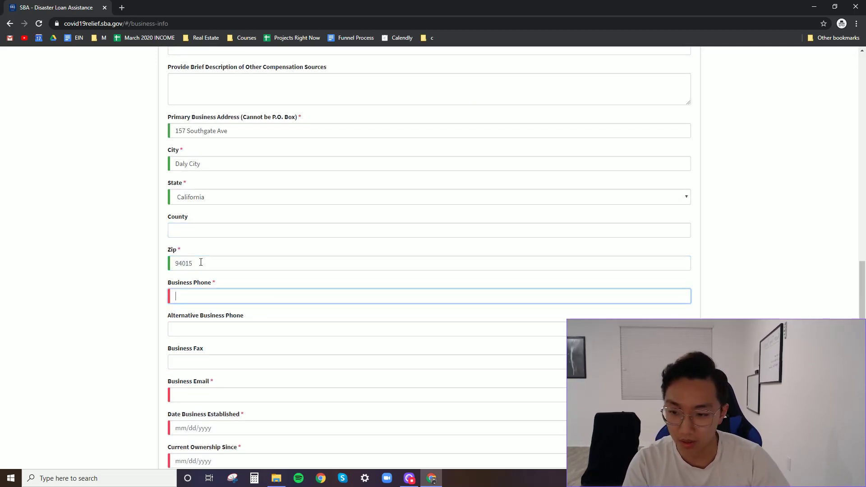
pyautogui.write('541)-10')
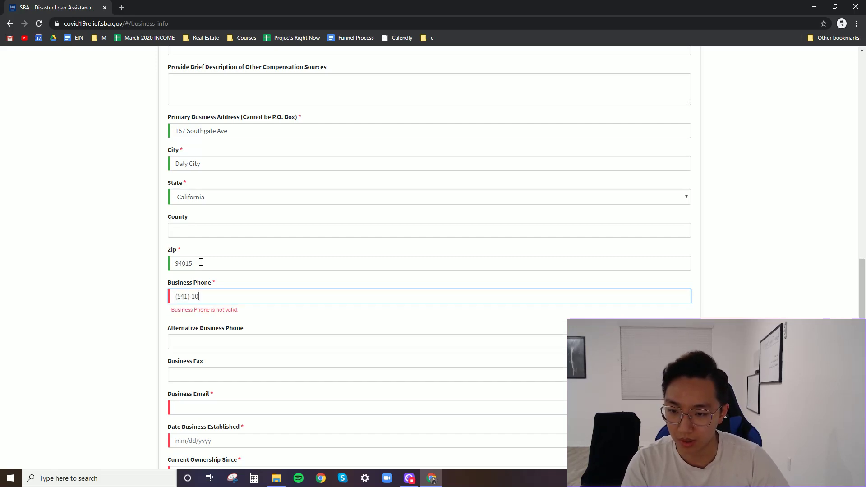
pyautogui.press('BackSpace')
pyautogui.press('BackSpace')
pyautogui.press('BackSpace')
pyautogui.press('BackSpace')
pyautogui.press('BackSpace')
pyautogui.press('BackSpace')
pyautogui.press('BackSpace')
pyautogui.press('BackSpace')
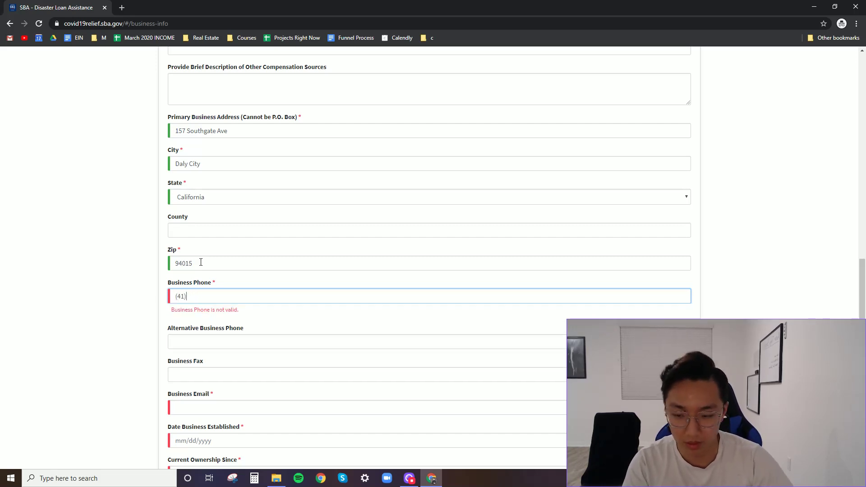
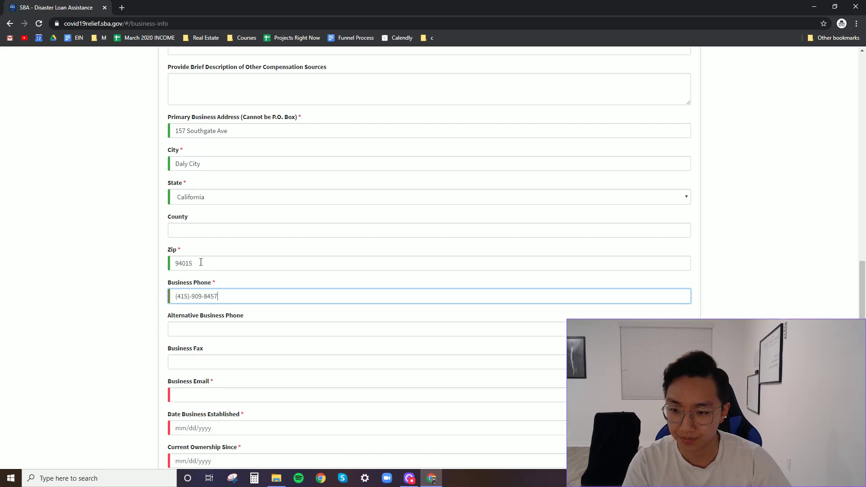
pyautogui.scroll(-2, 149, 346)
# - Enter the business email and set establishment and ownership-since dates to 05/07/1998
pyautogui.click(406, 309)
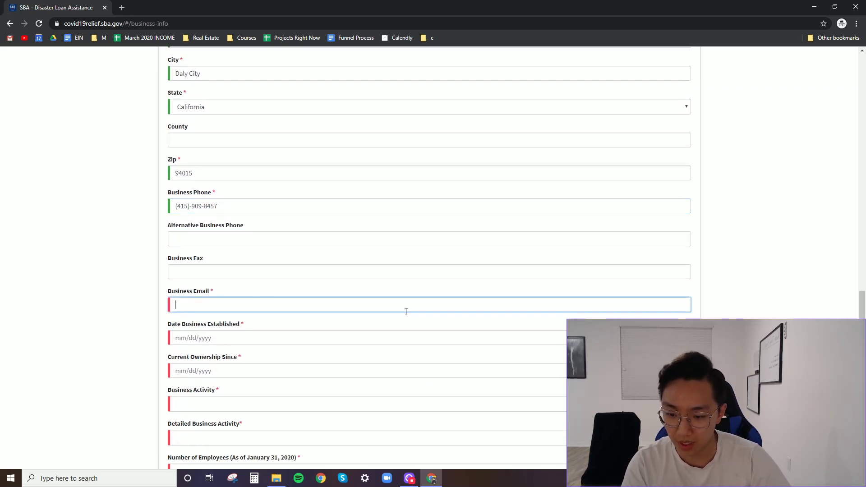
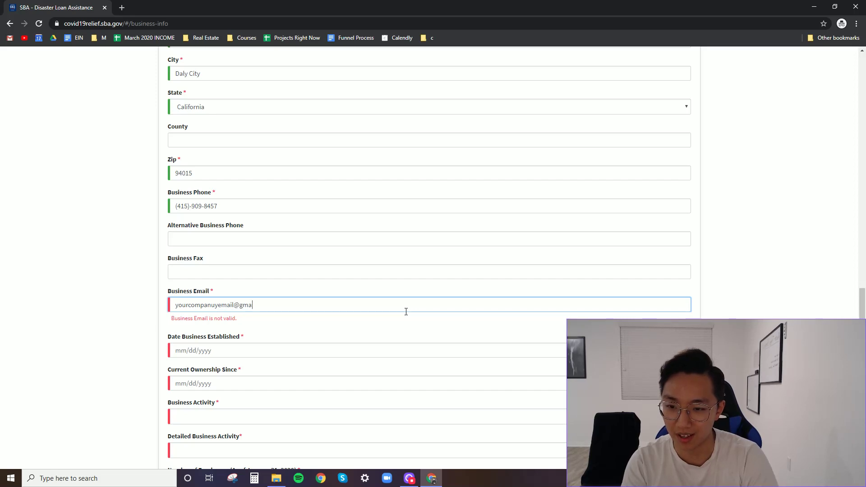
pyautogui.click(364, 339)
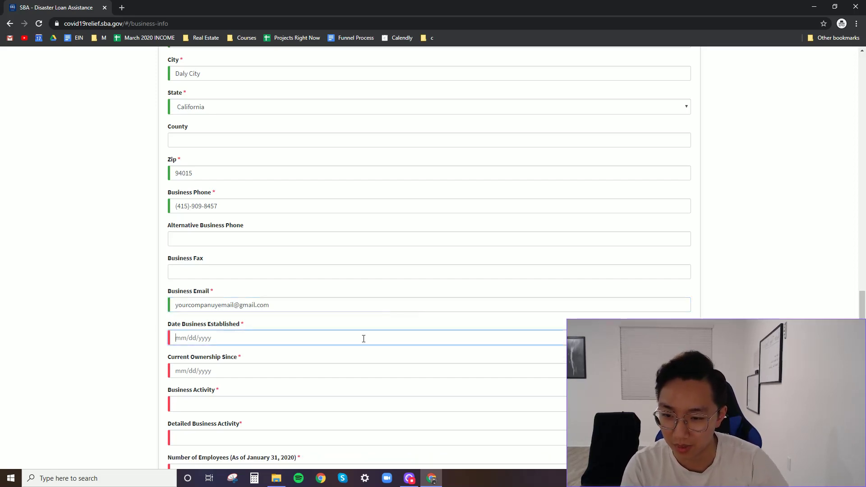
pyautogui.write('05/0')
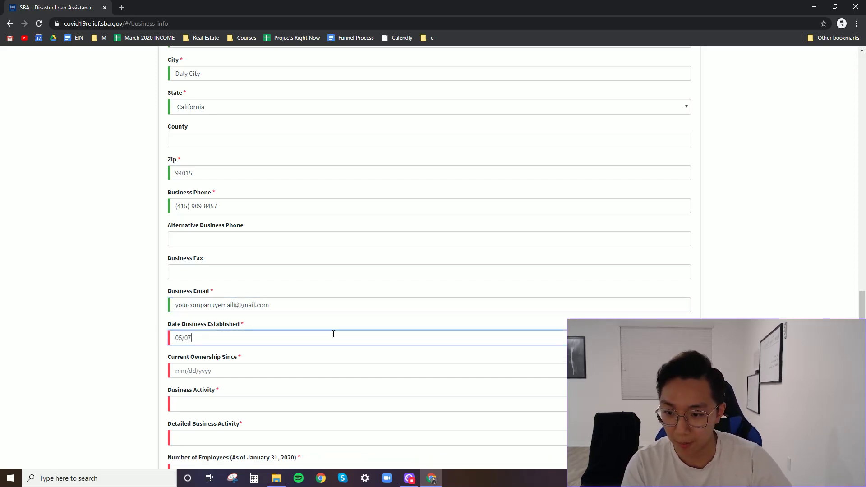
pyautogui.write('7')
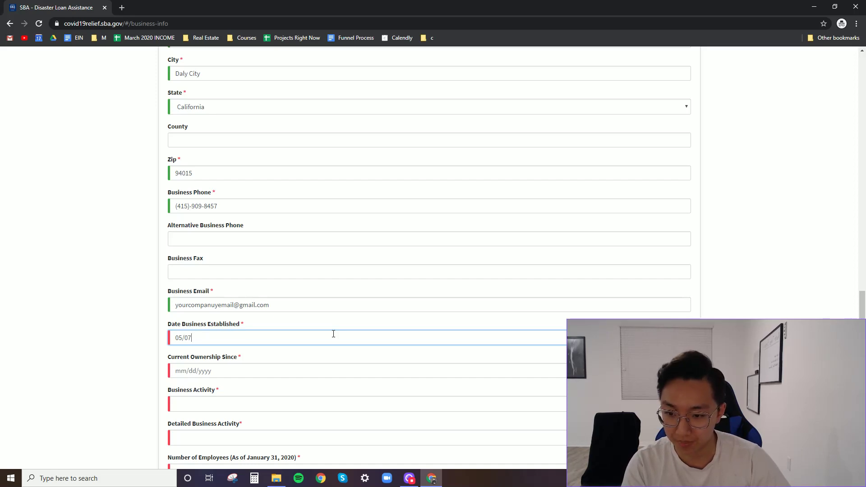
pyautogui.write('/1998')
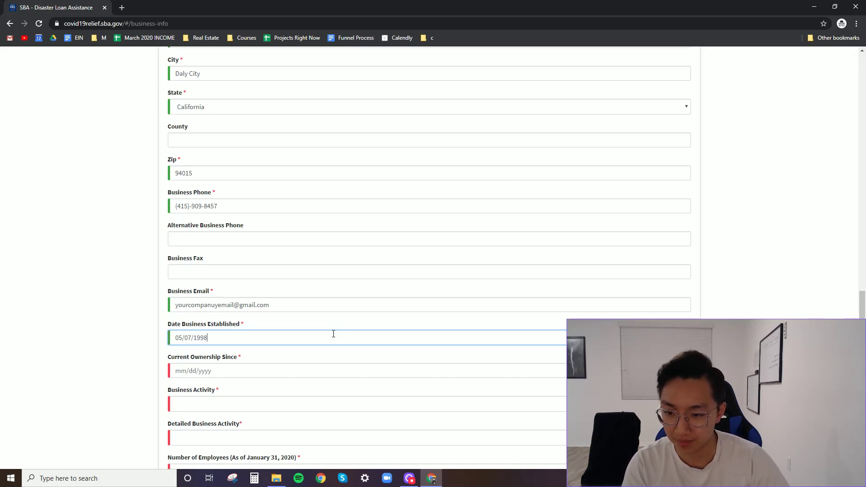
pyautogui.click(309, 369)
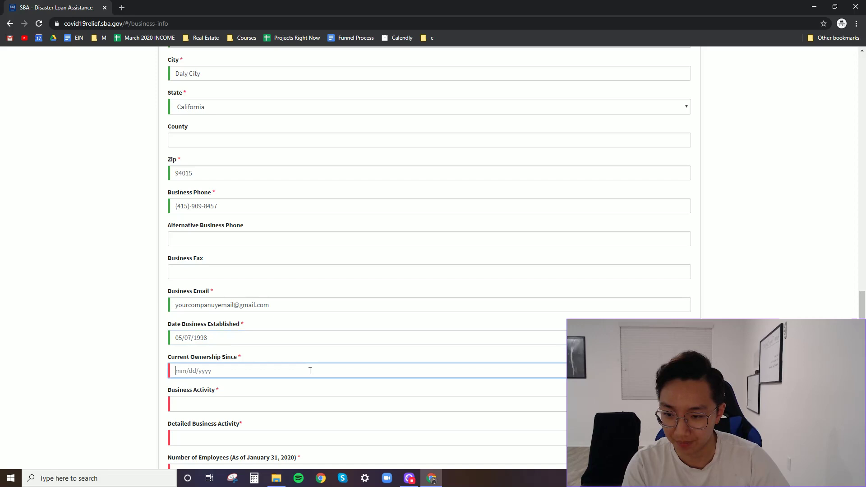
pyautogui.click(230, 334)
pyautogui.hotkey('ctrl', 'a')
pyautogui.hotkey('ctrl', 'c')
pyautogui.click(236, 367)
pyautogui.hotkey('ctrl', 'v')
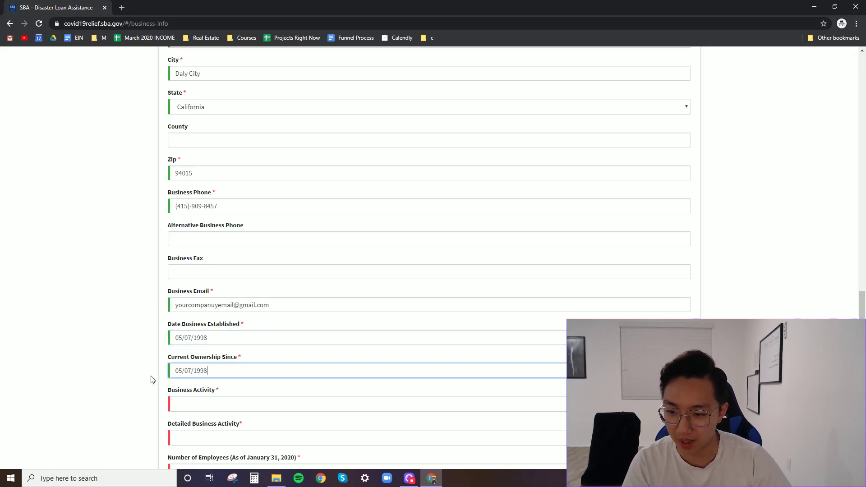
pyautogui.scroll(-2, 229, 275)
pyautogui.click(204, 315)
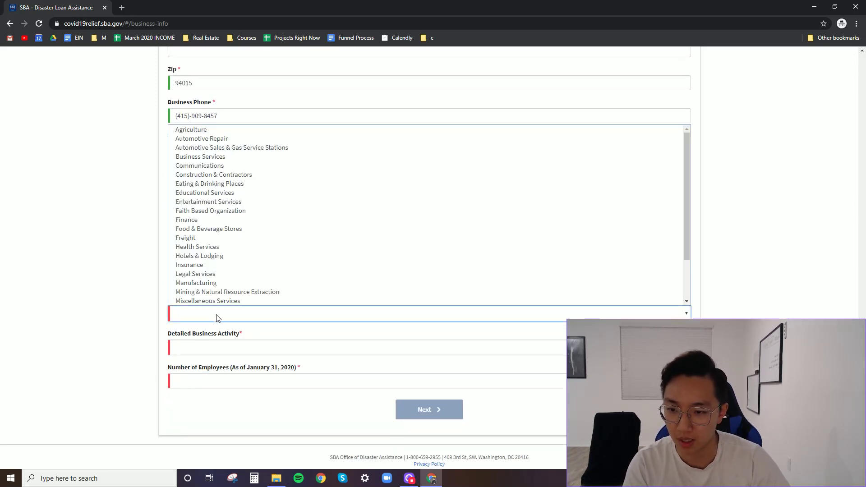
# - Choose Retail activity with E-Bay Sales detail and enter 1 employee
pyautogui.scroll(-1, 218, 288)
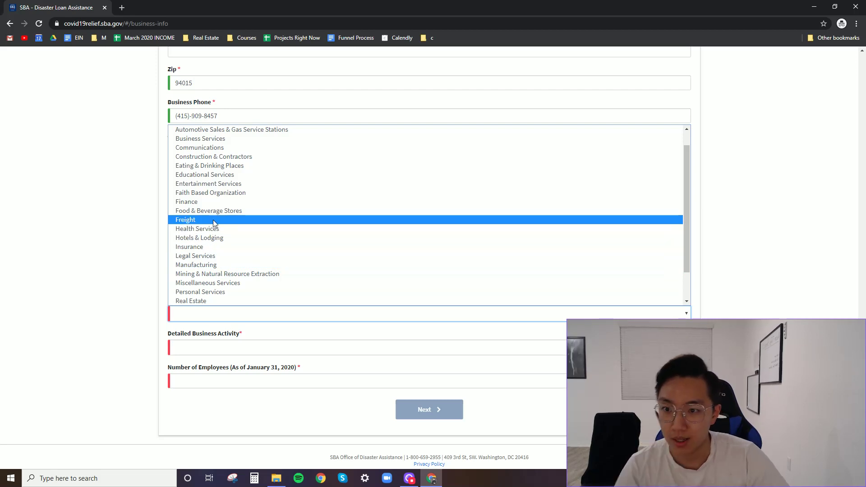
pyautogui.scroll(-2, 248, 284)
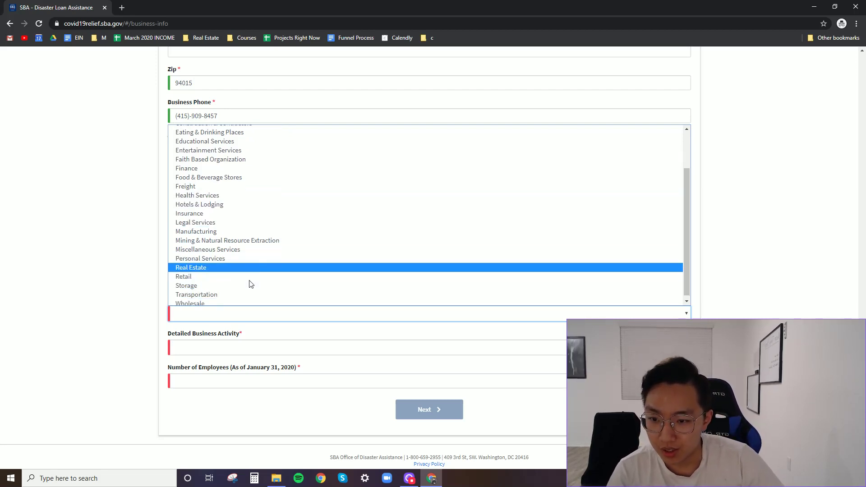
pyautogui.click(218, 272)
pyautogui.click(201, 348)
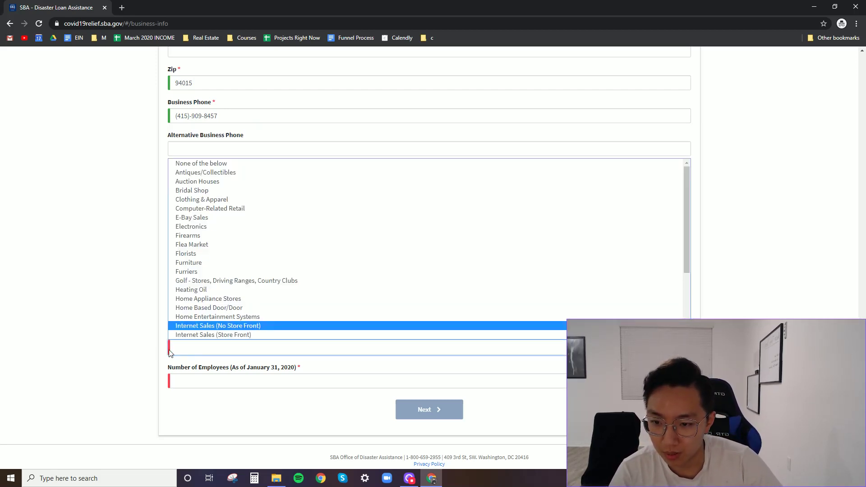
pyautogui.scroll(-1, 209, 293)
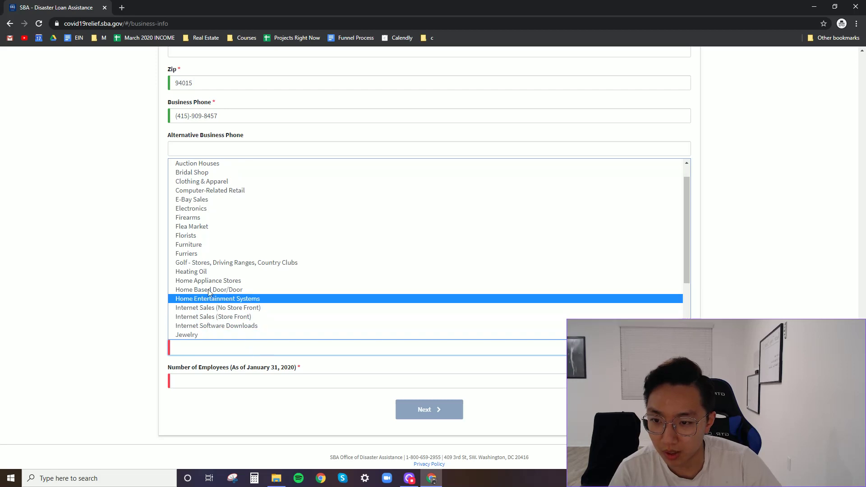
pyautogui.click(208, 201)
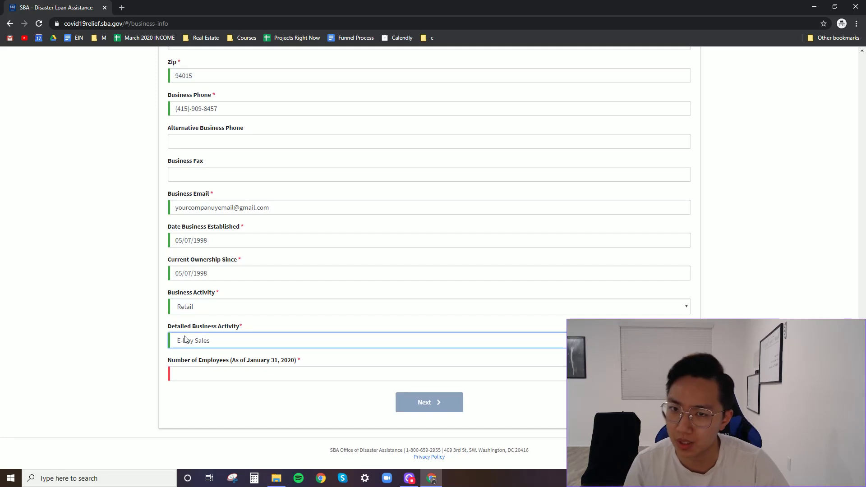
pyautogui.click(236, 377)
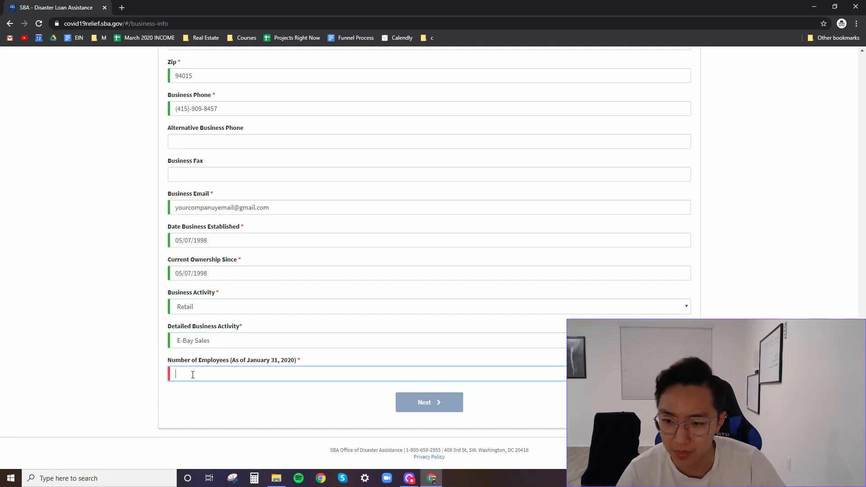
pyautogui.write('1')
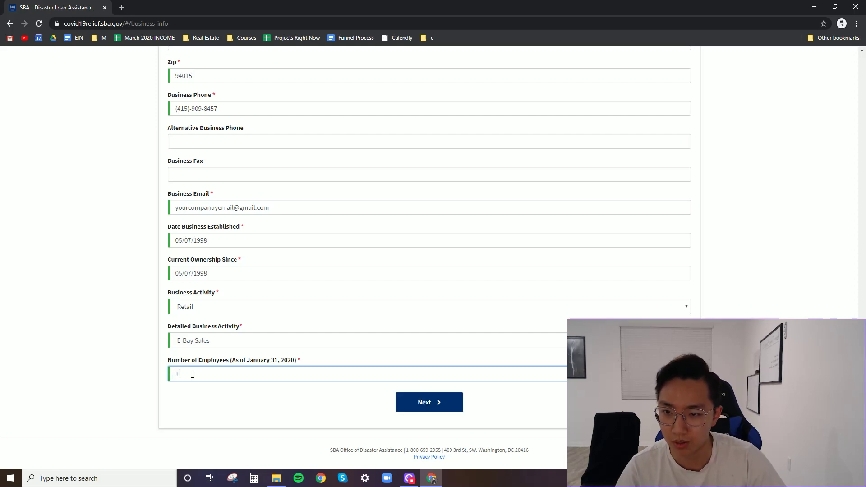
pyautogui.click(224, 420)
# - Move to the owners step and enter the owner's first name, last name and mobile phone
pyautogui.click(459, 405)
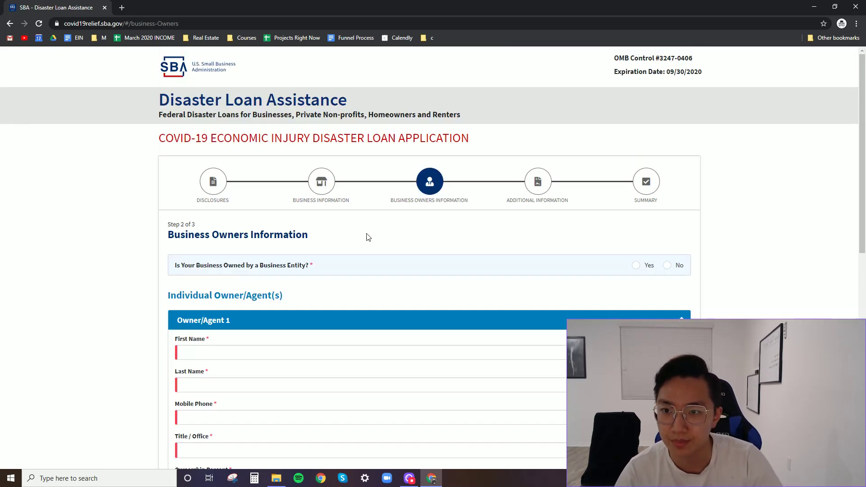
pyautogui.scroll(-3, 216, 263)
pyautogui.click(221, 215)
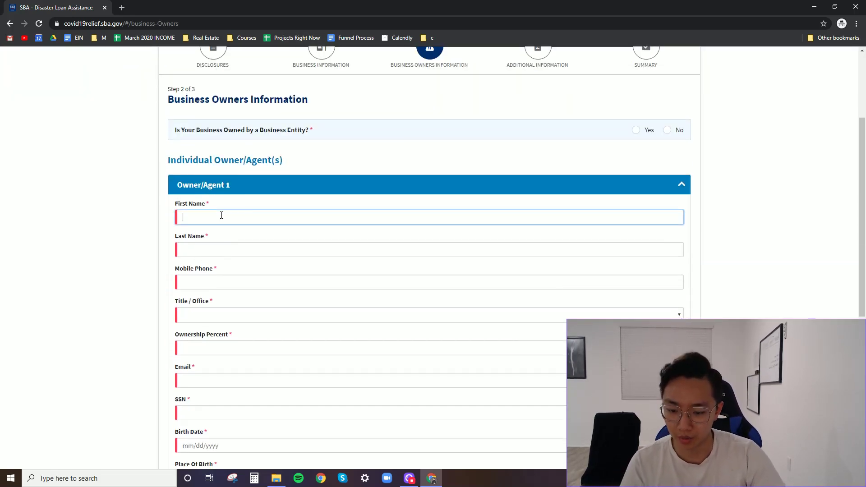
pyautogui.press('Tab')
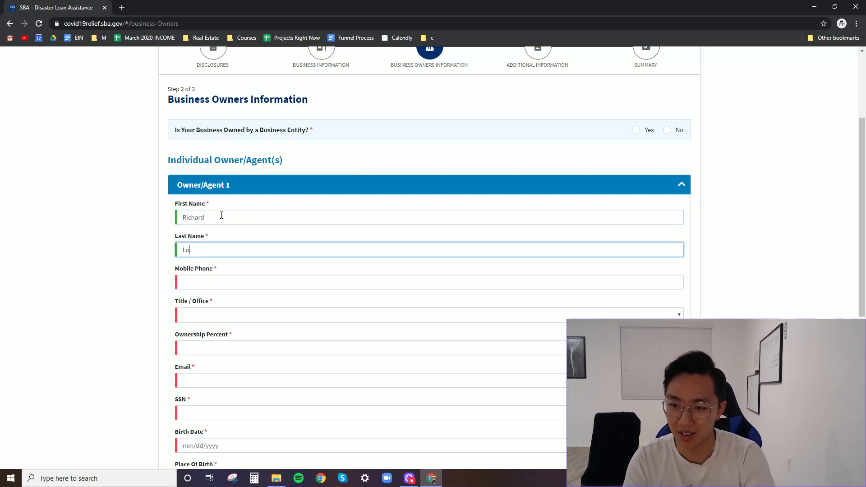
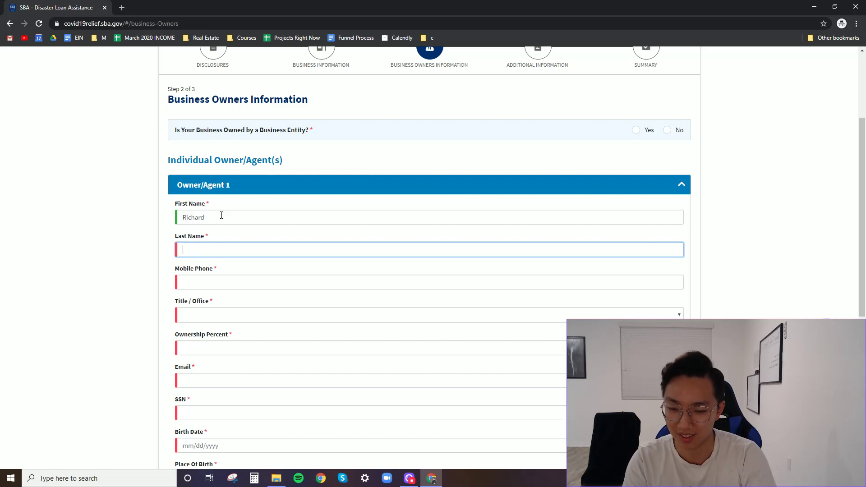
pyautogui.press('Tab')
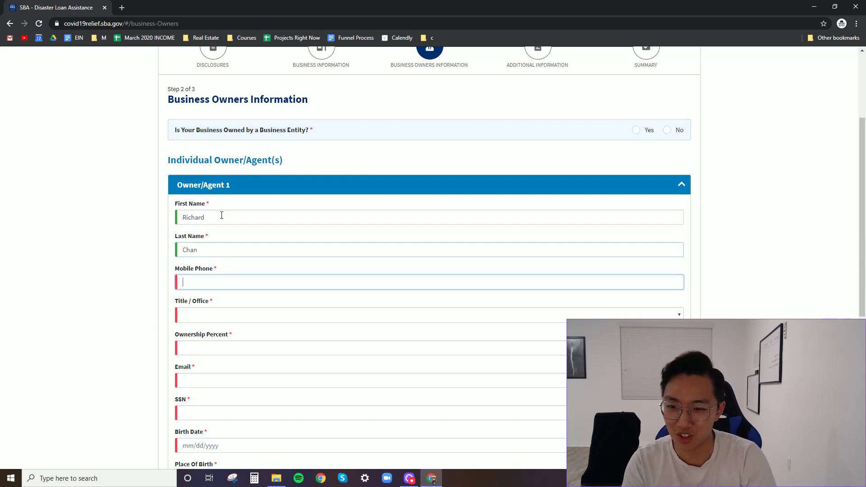
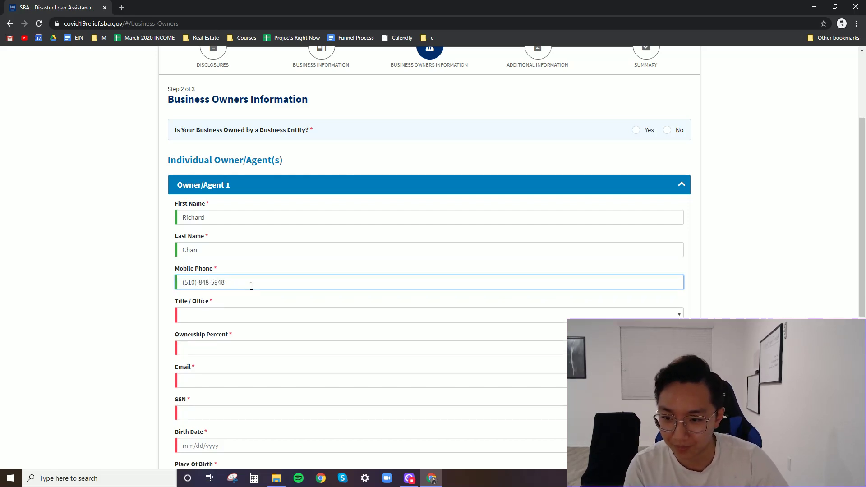
# - Set the owner's title to Owner with 100% ownership, and add their email and SSN
pyautogui.click(240, 320)
pyautogui.click(242, 327)
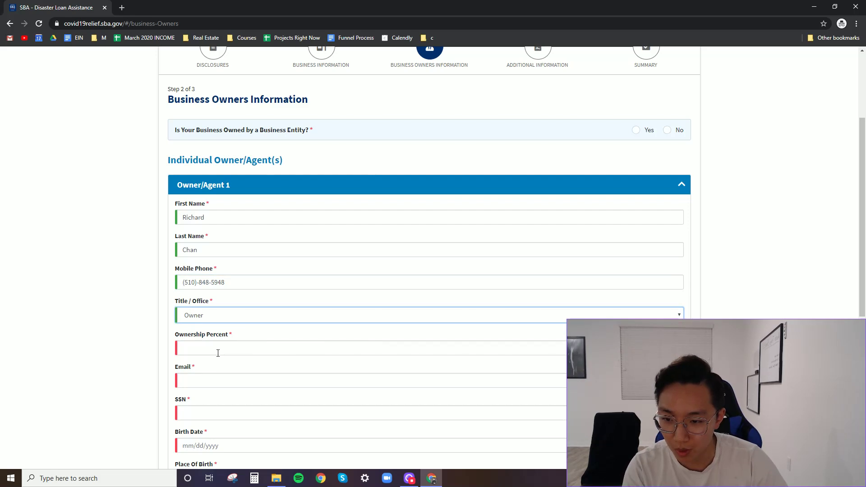
pyautogui.scroll(-2, 139, 349)
pyautogui.click(201, 258)
pyautogui.write('100')
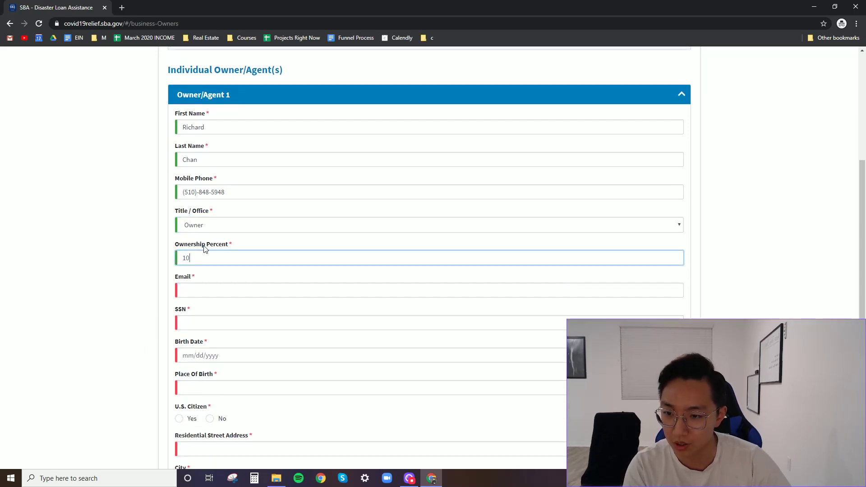
pyautogui.press('Tab')
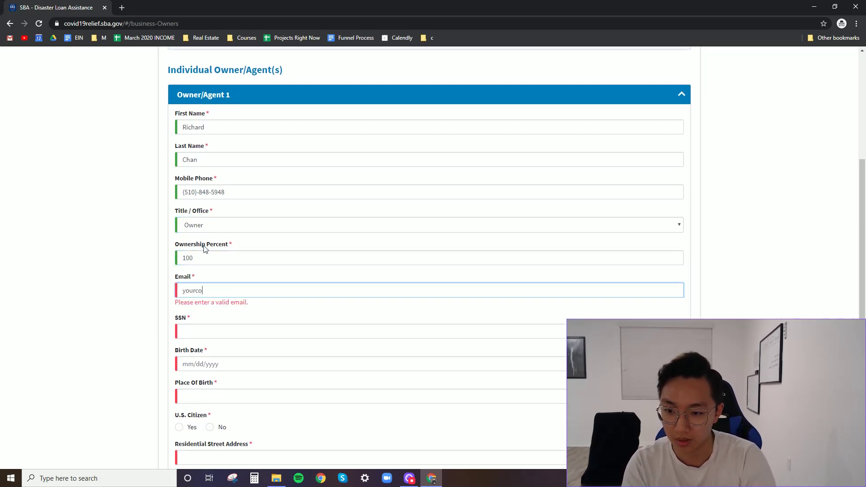
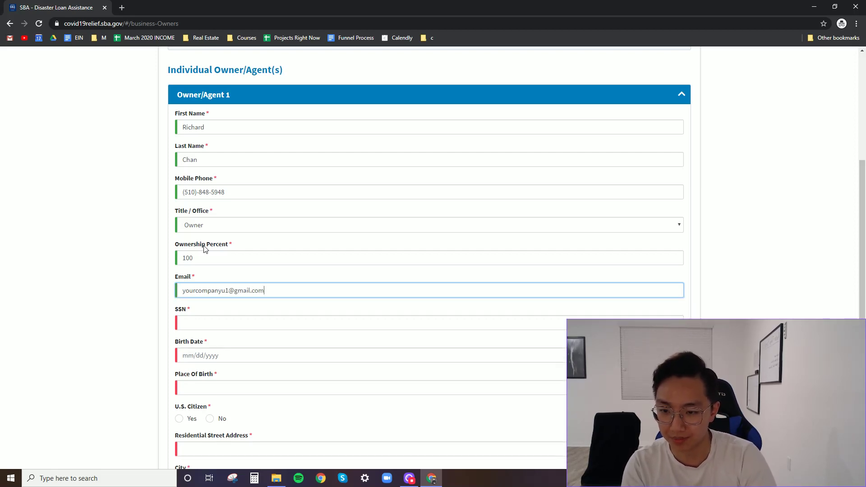
pyautogui.press('Tab')
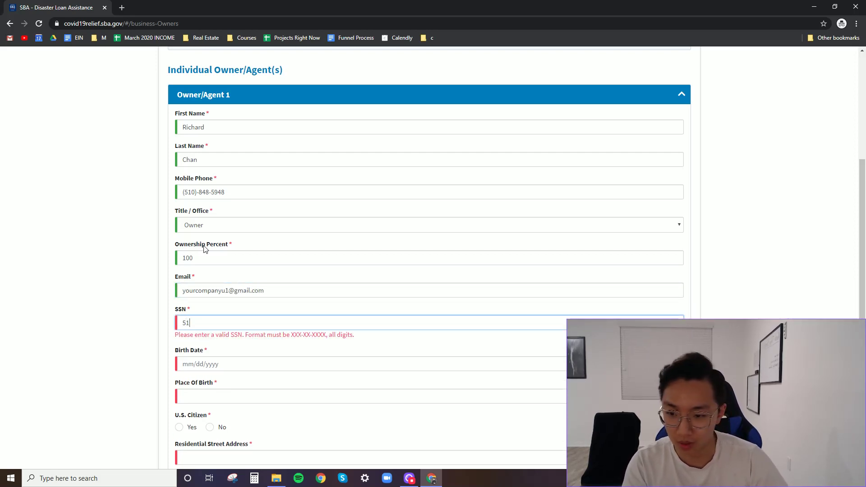
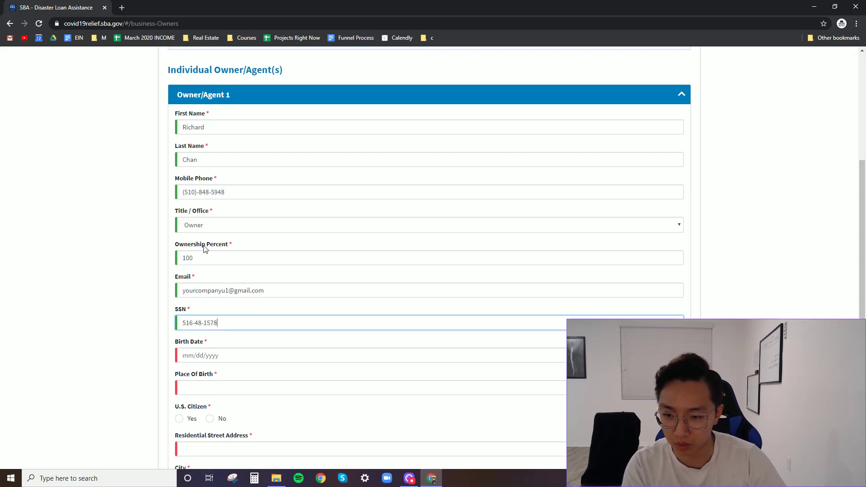
# - Enter the owner's birth date and place of birth, and answer Yes to U.S. citizenship
pyautogui.scroll(-2, 141, 276)
pyautogui.click(192, 260)
pyautogui.write('05')
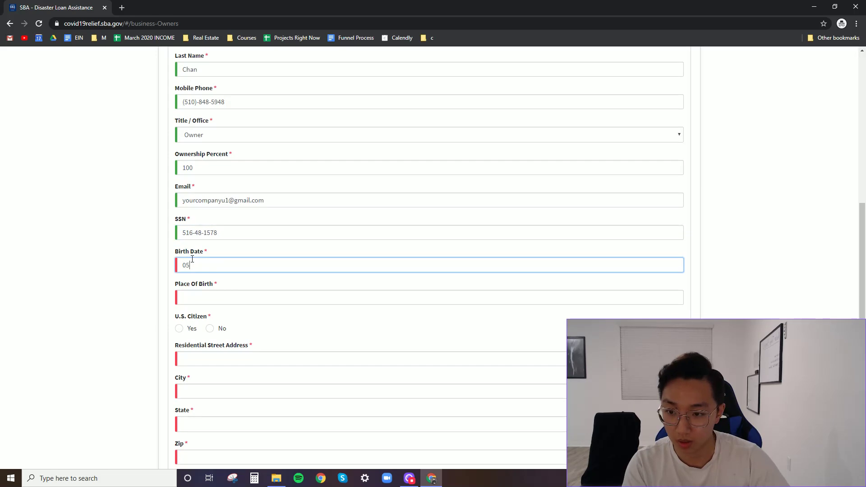
pyautogui.write('/09/0')
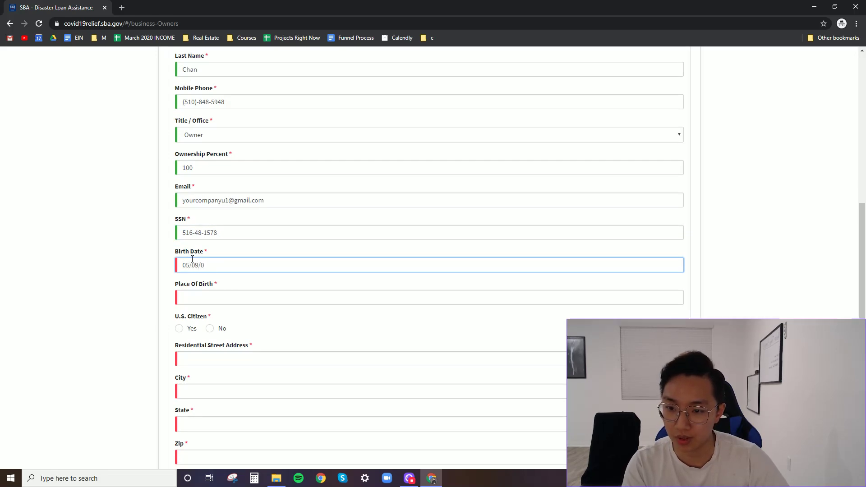
pyautogui.press('BackSpace')
pyautogui.press('BackSpace')
pyautogui.press('BackSpace')
pyautogui.write('199')
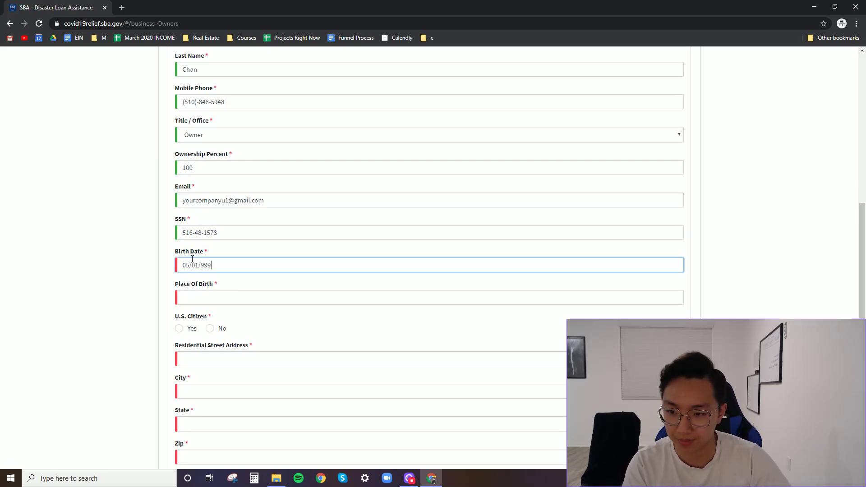
pyautogui.press('BackSpace')
pyautogui.press('BackSpace')
pyautogui.press('BackSpace')
pyautogui.press('BackSpace')
pyautogui.press('BackSpace')
pyautogui.press('BackSpace')
pyautogui.write('091999')
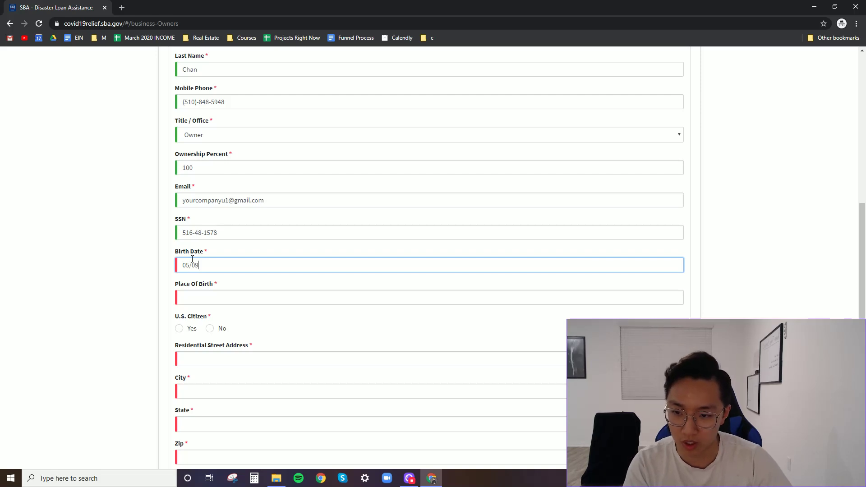
pyautogui.click(219, 298)
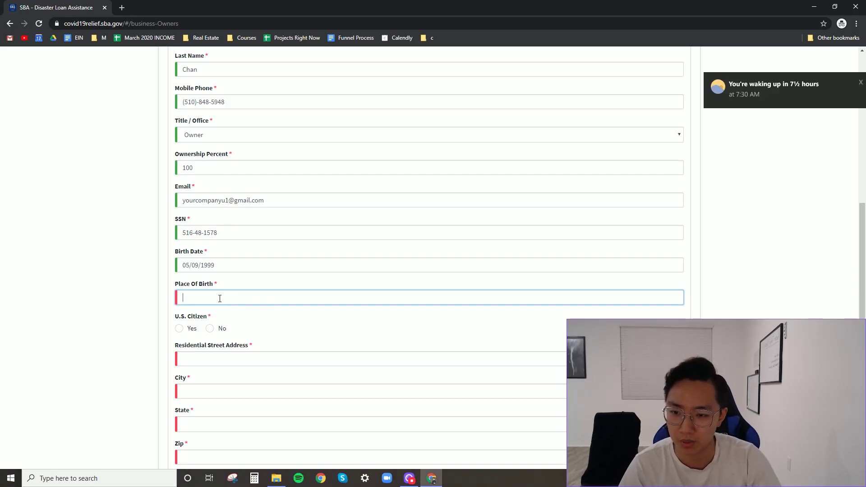
pyautogui.write('n francisco')
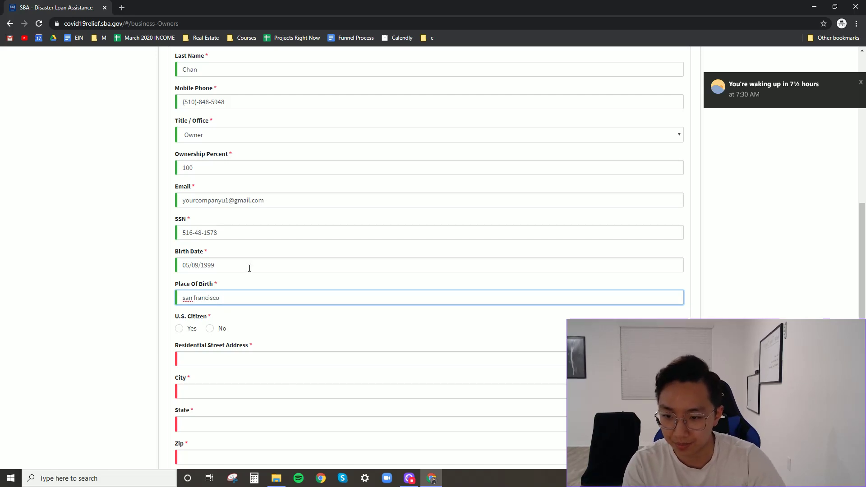
pyautogui.click(179, 328)
# - Fill in the owner's residential street address, city, state California and ZIP code
pyautogui.click(198, 357)
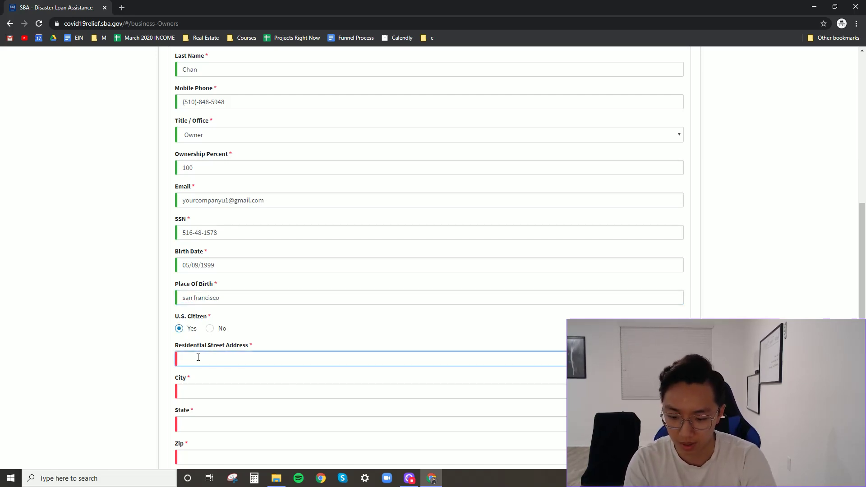
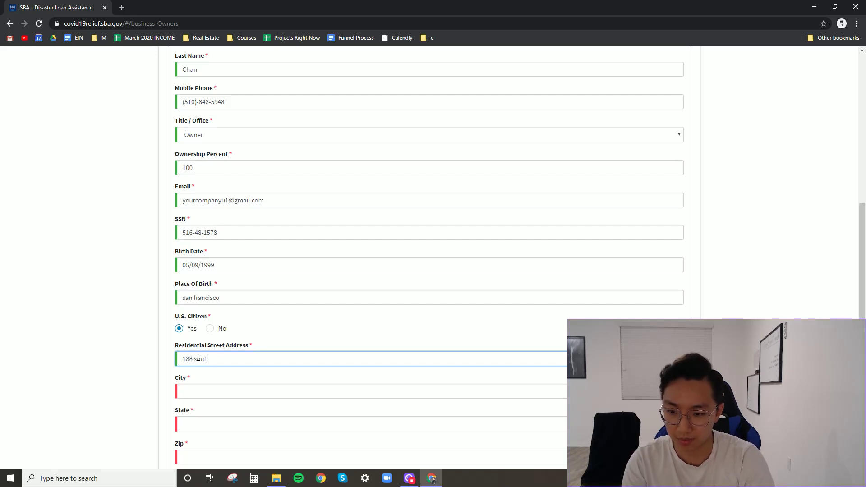
pyautogui.press('Tab')
pyautogui.write('dal')
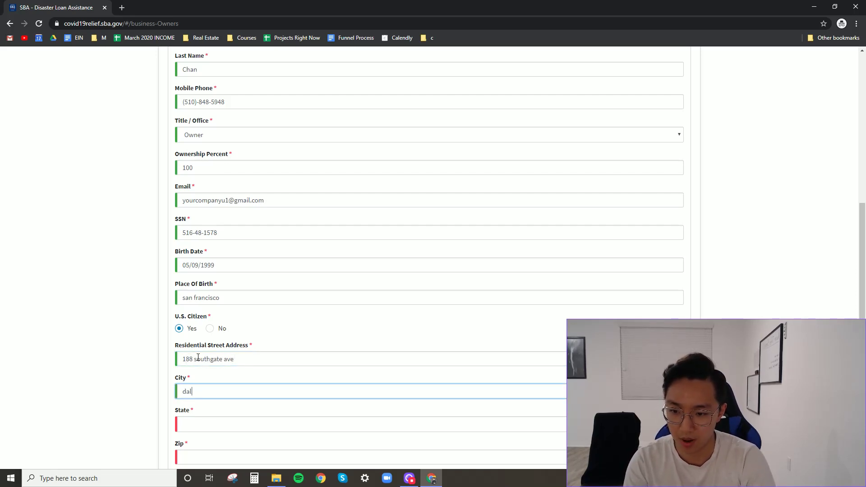
pyautogui.write('y city')
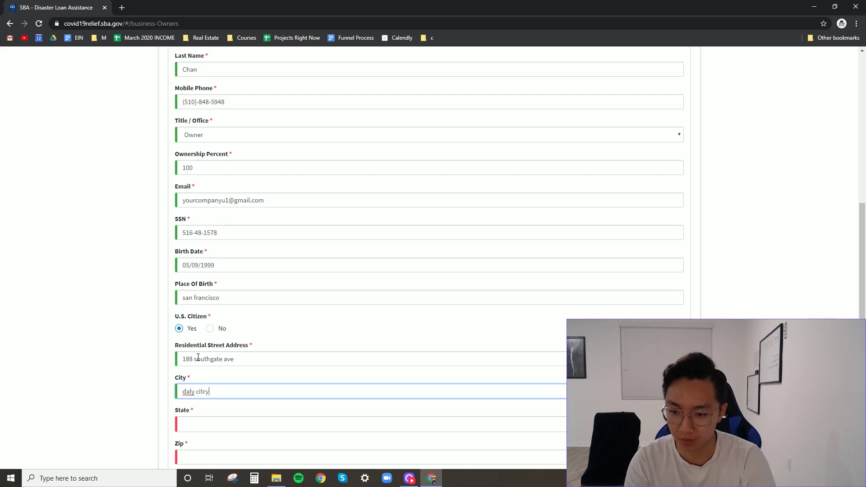
pyautogui.press('Tab')
pyautogui.press('c')
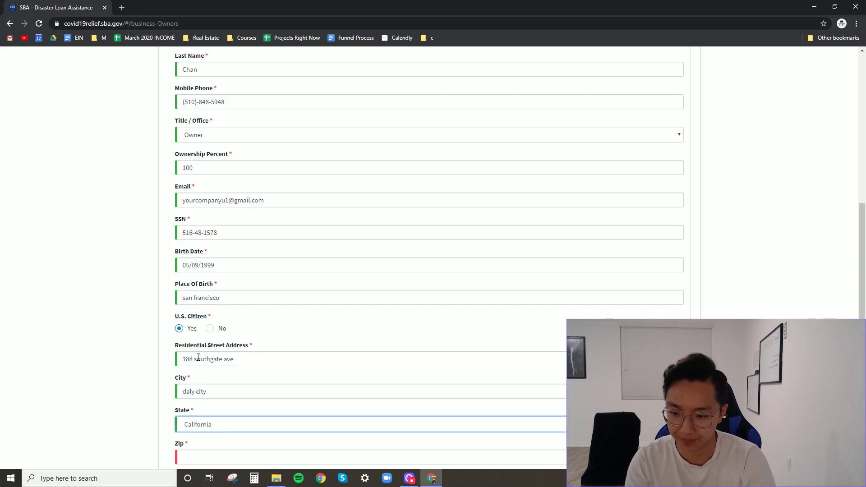
pyautogui.press('Tab')
pyautogui.write('94015')
pyautogui.scroll(-3, 261, 358)
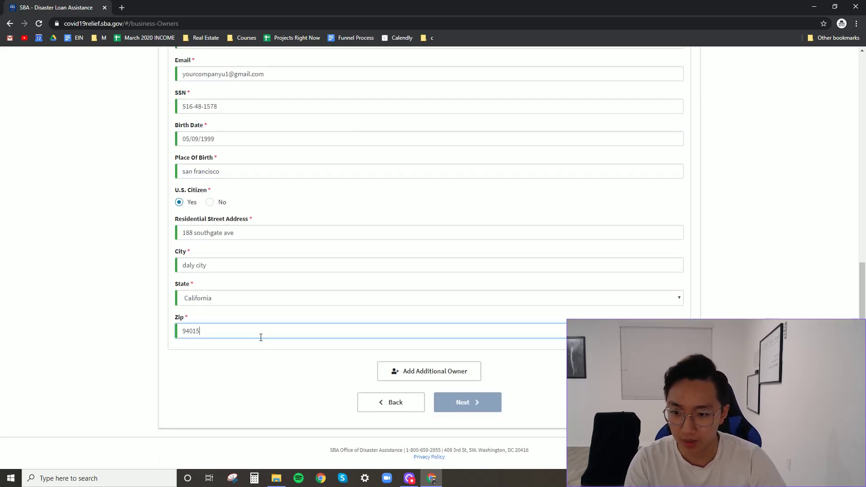
pyautogui.click(560, 366)
# - Answer No to ownership by a business entity and continue to Additional Information
pyautogui.scroll(10, 541, 379)
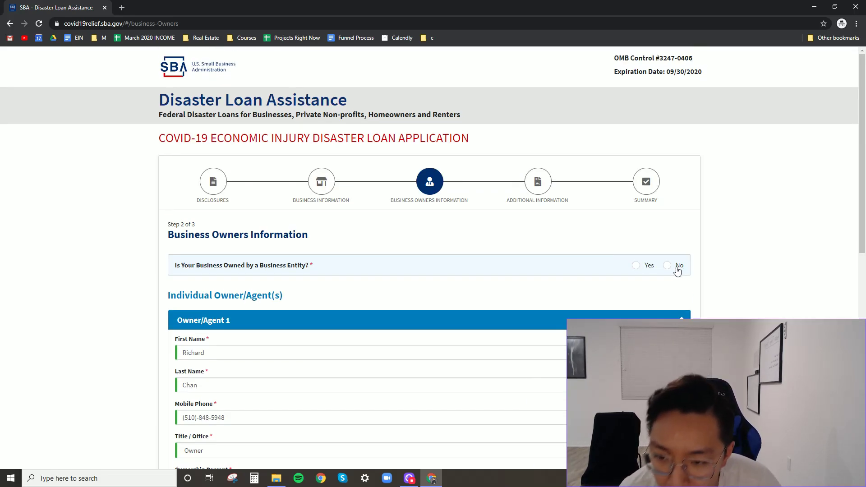
pyautogui.click(676, 270)
pyautogui.scroll(-5, 777, 314)
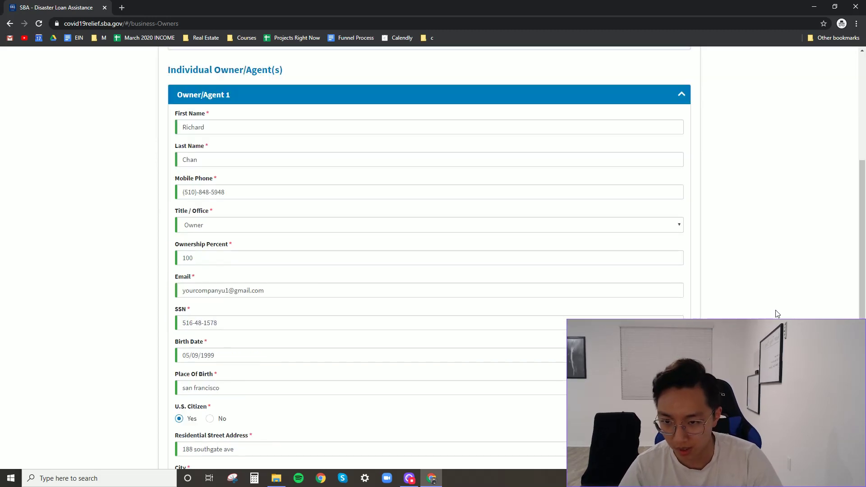
pyautogui.scroll(-5, 777, 314)
pyautogui.click(483, 402)
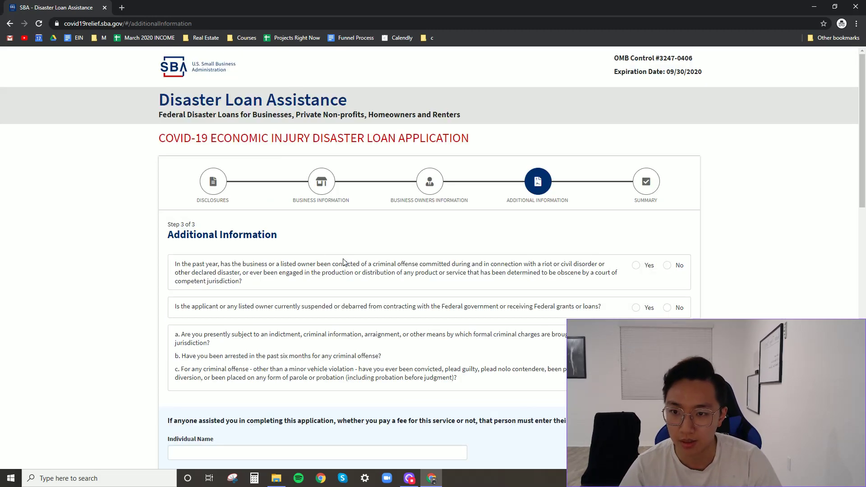
# - Answer No to the criminal offense, suspension/debarment and indictment/arrest questions
pyautogui.scroll(-2, 399, 294)
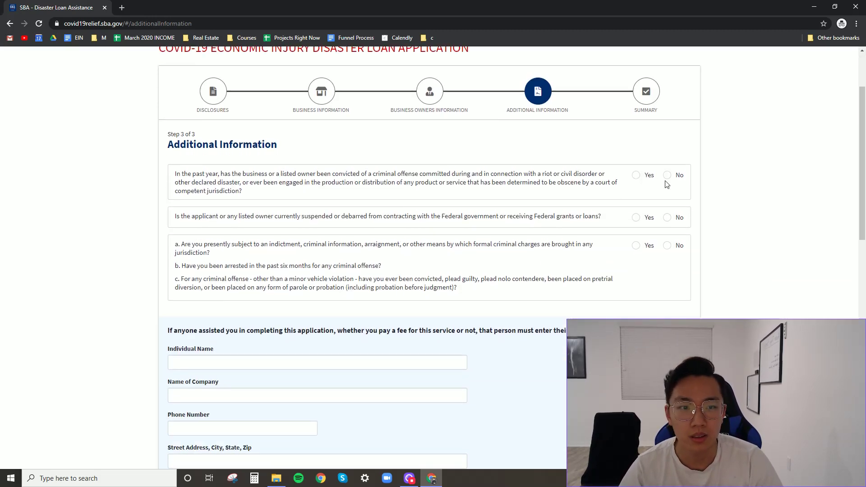
pyautogui.click(666, 175)
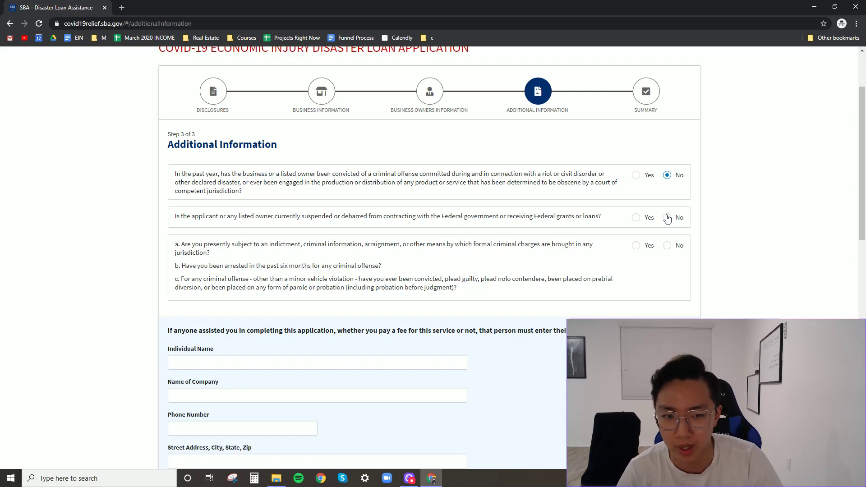
pyautogui.click(666, 217)
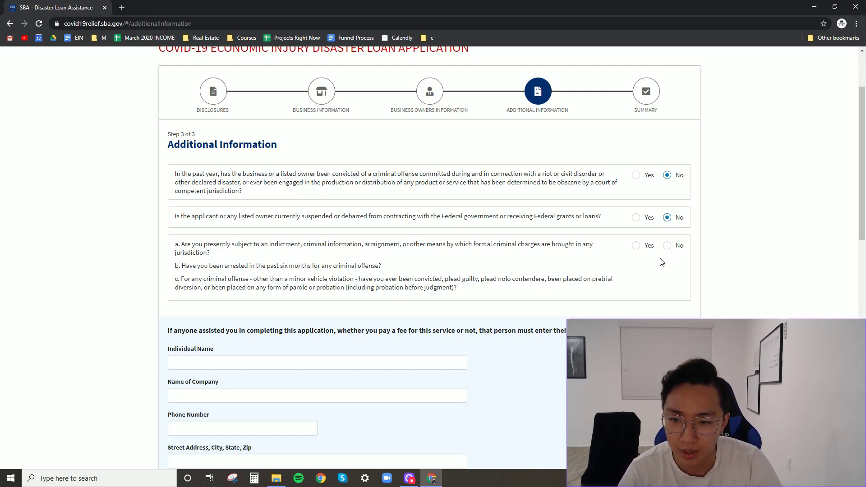
pyautogui.click(667, 246)
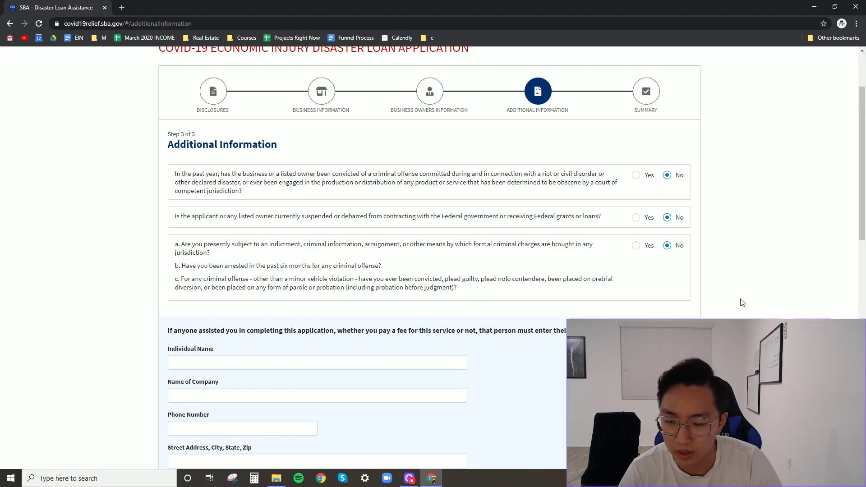
pyautogui.scroll(-3, 317, 288)
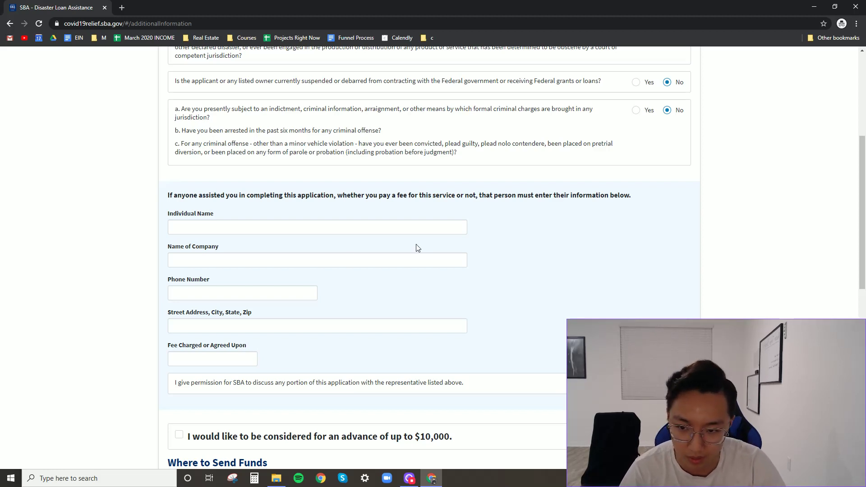
# - Check the box requesting consideration for an advance of up to $10,000
pyautogui.scroll(-4, 462, 246)
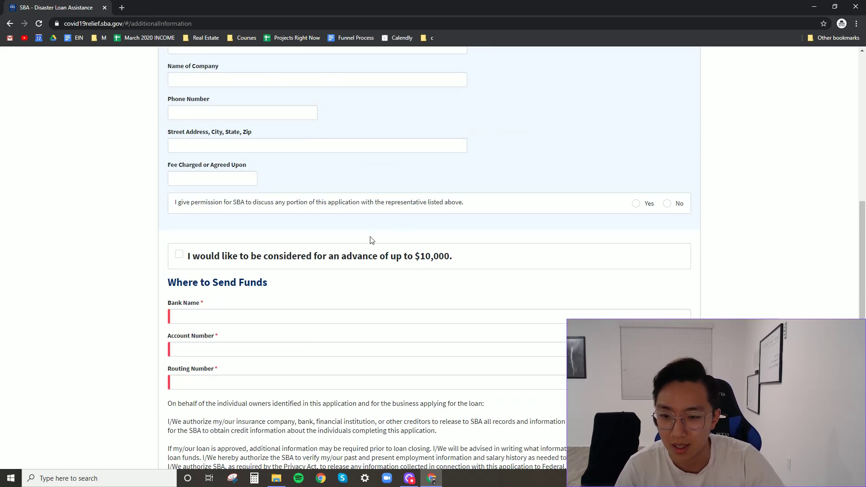
pyautogui.click(179, 255)
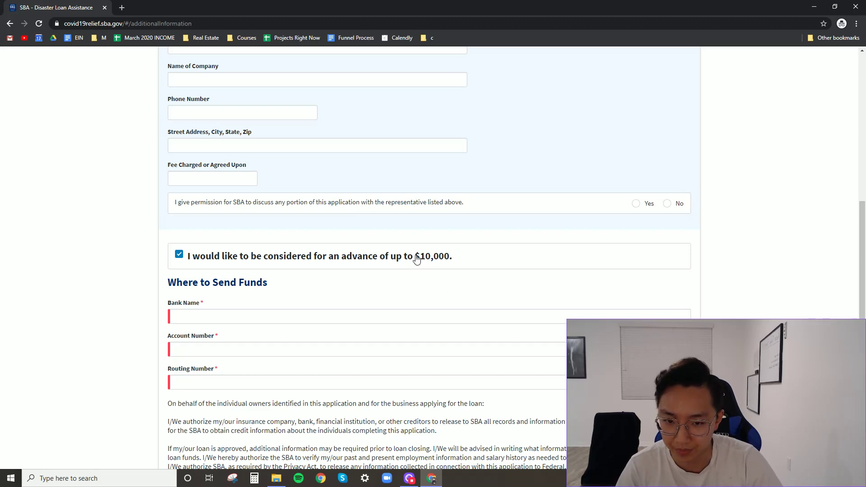
pyautogui.scroll(-1, 443, 341)
pyautogui.scroll(-2, 460, 347)
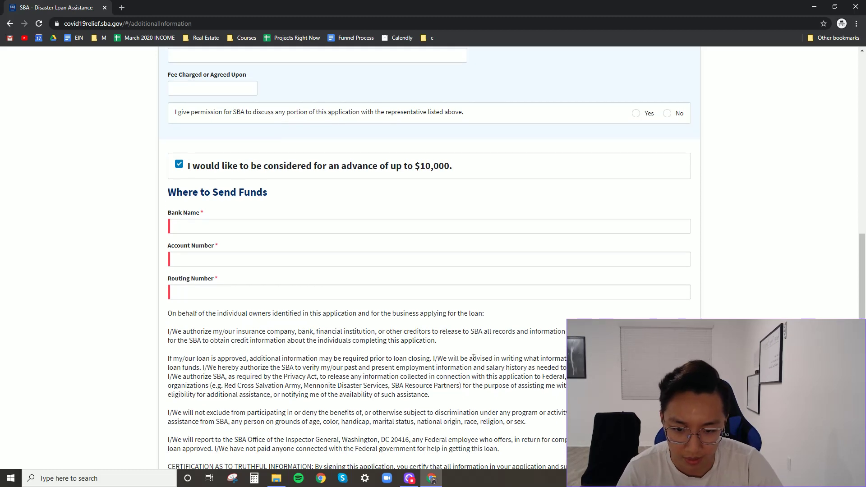
pyautogui.scroll(1, 481, 357)
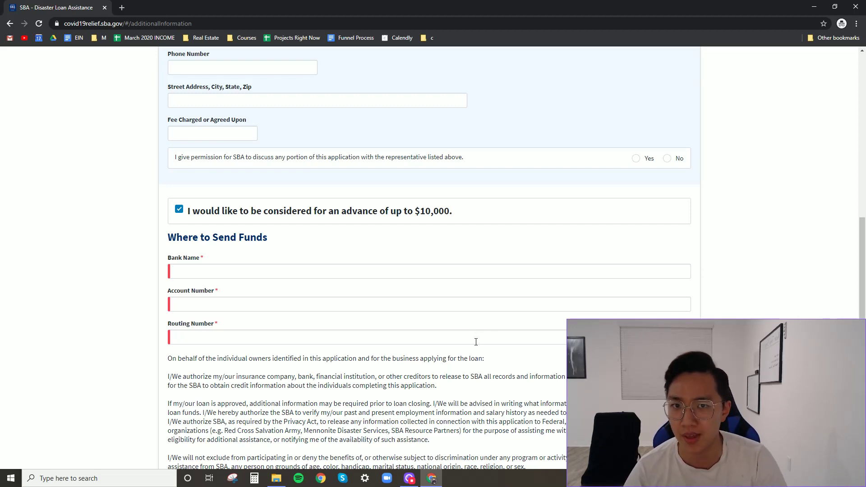
pyautogui.scroll(-3, 380, 371)
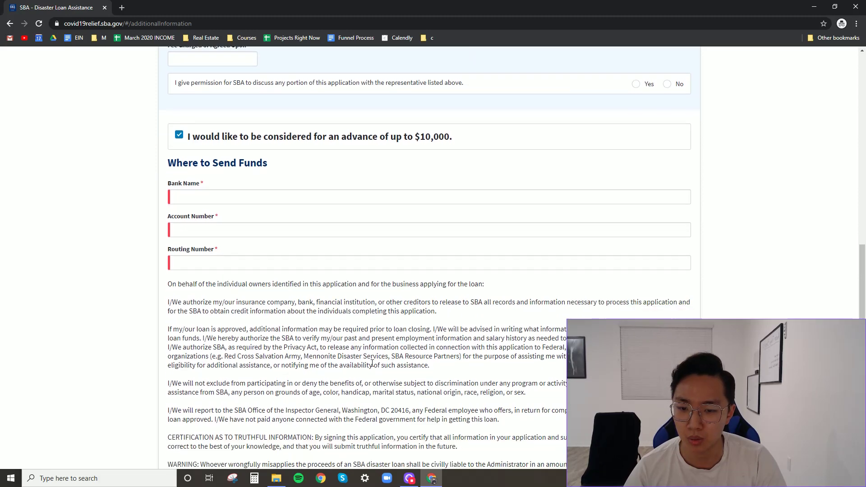
pyautogui.scroll(2, 373, 362)
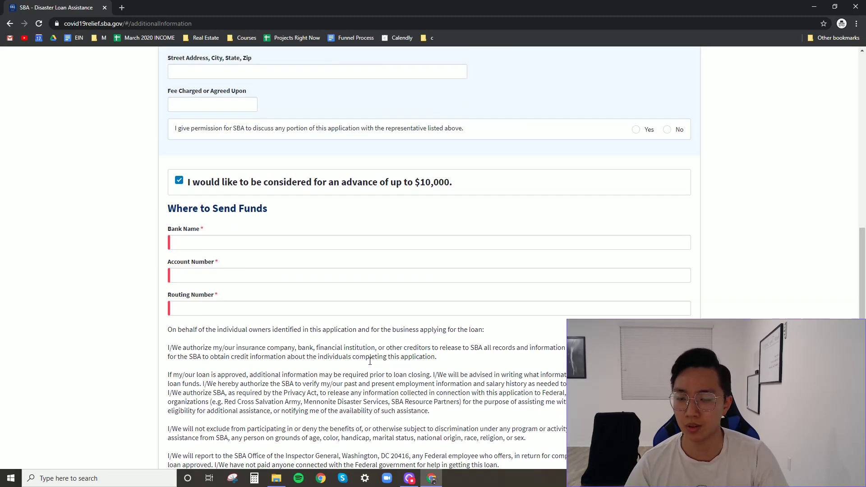
pyautogui.scroll(-2, 368, 367)
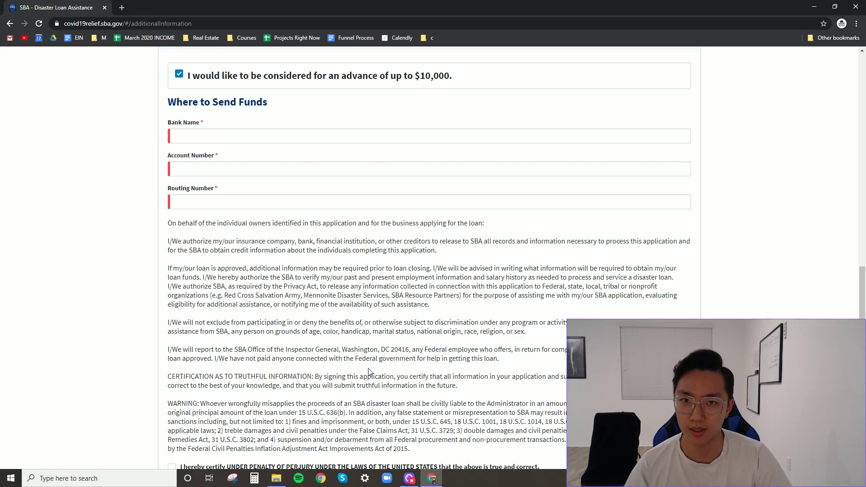
pyautogui.scroll(1, 360, 343)
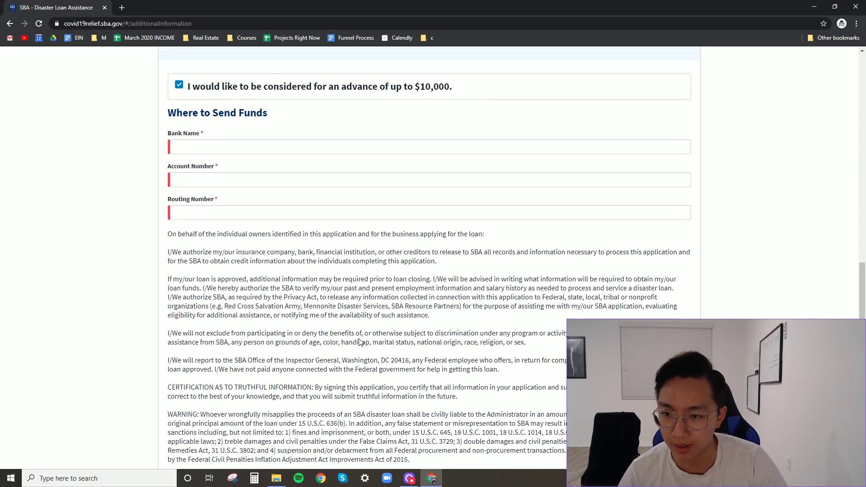
pyautogui.scroll(1, 359, 343)
# - Enter 'chase' as the bank name, plus sample account and routing numbers
pyautogui.click(190, 182)
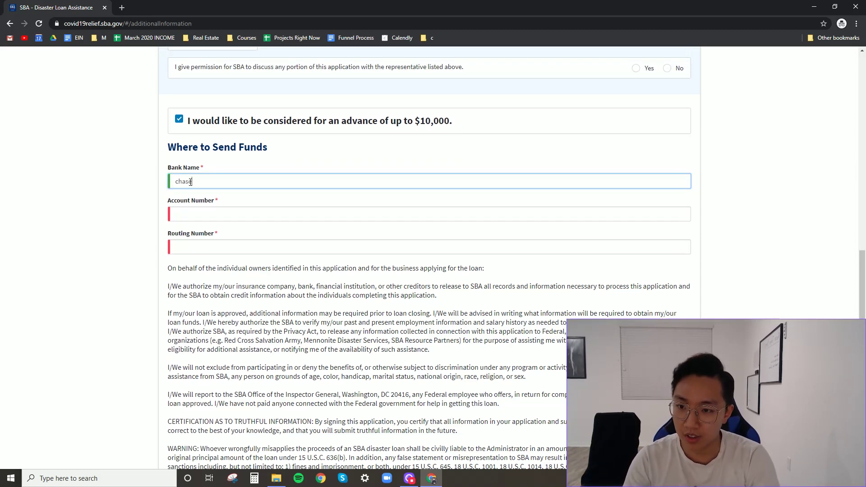
pyautogui.press('Tab')
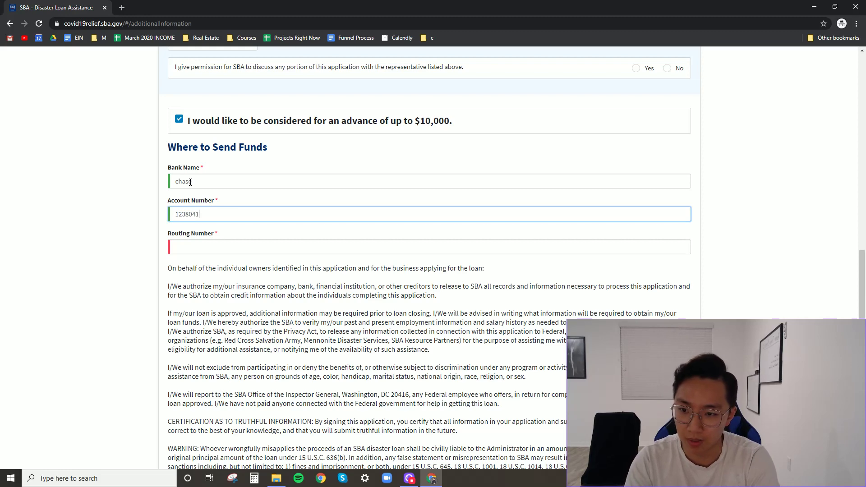
pyautogui.press('Tab')
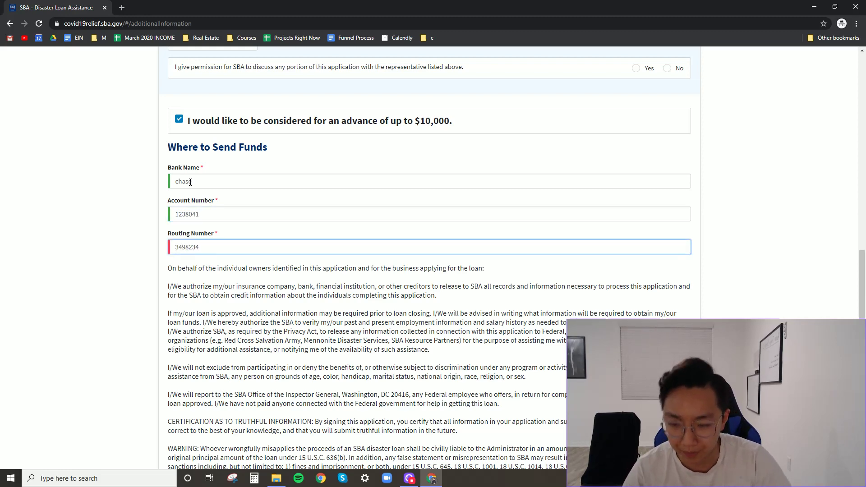
pyautogui.click(320, 378)
# - Tick the penalty-of-perjury certification and go back to correct the routing number field
pyautogui.scroll(-4, 322, 383)
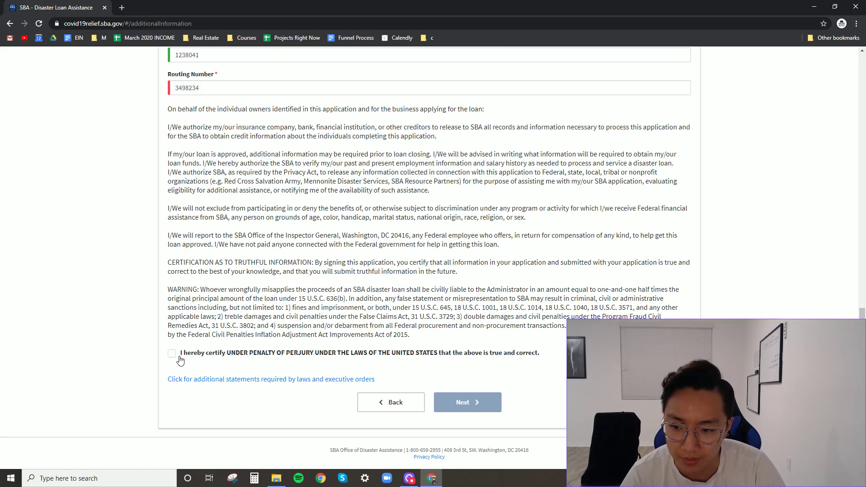
pyautogui.click(181, 359)
pyautogui.scroll(3, 469, 378)
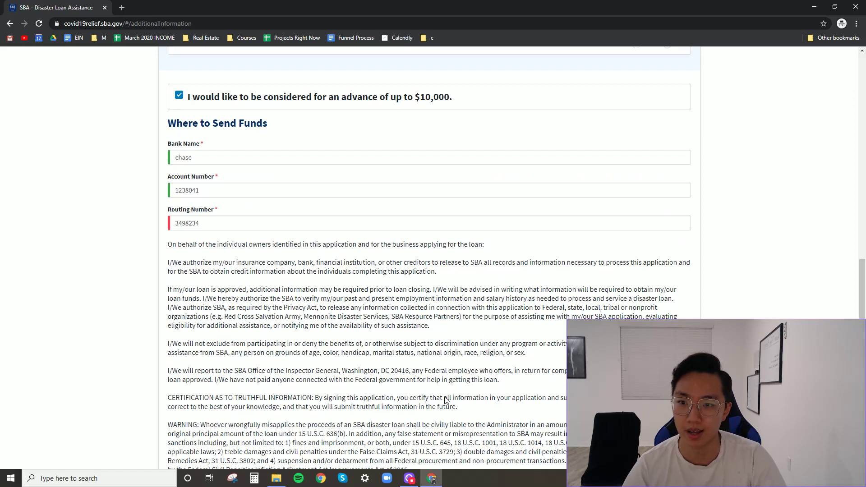
pyautogui.click(226, 221)
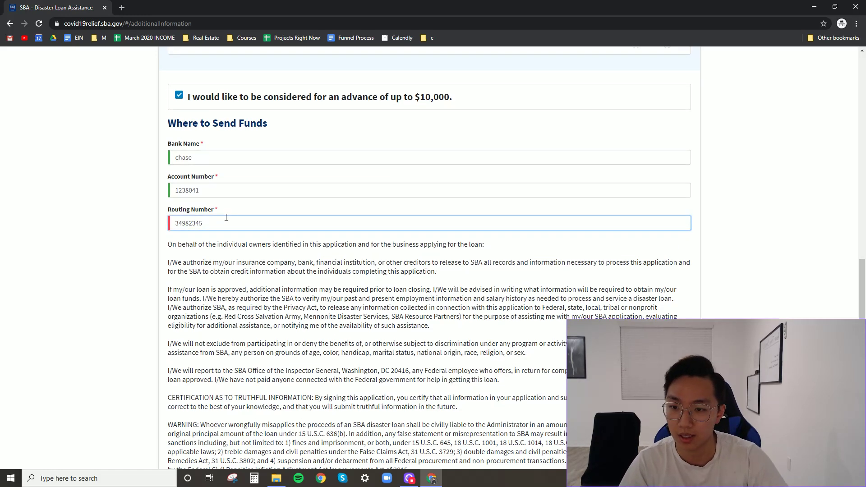
pyautogui.scroll(-3, 469, 356)
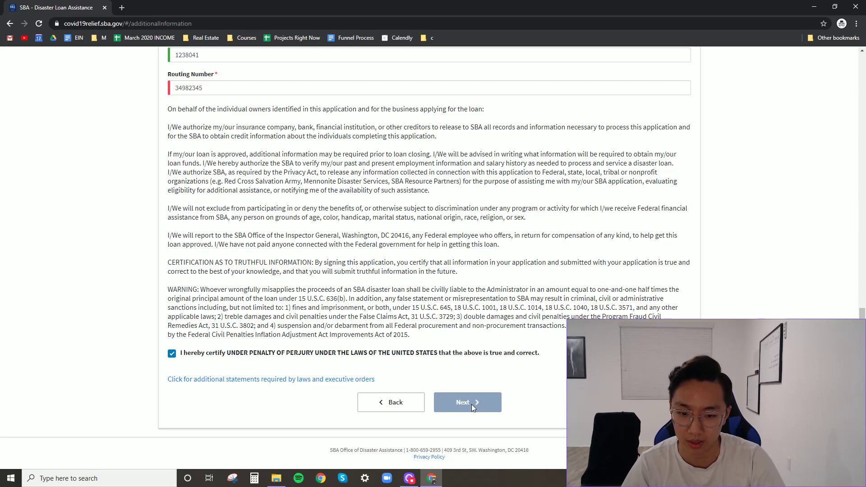
pyautogui.scroll(2, 512, 369)
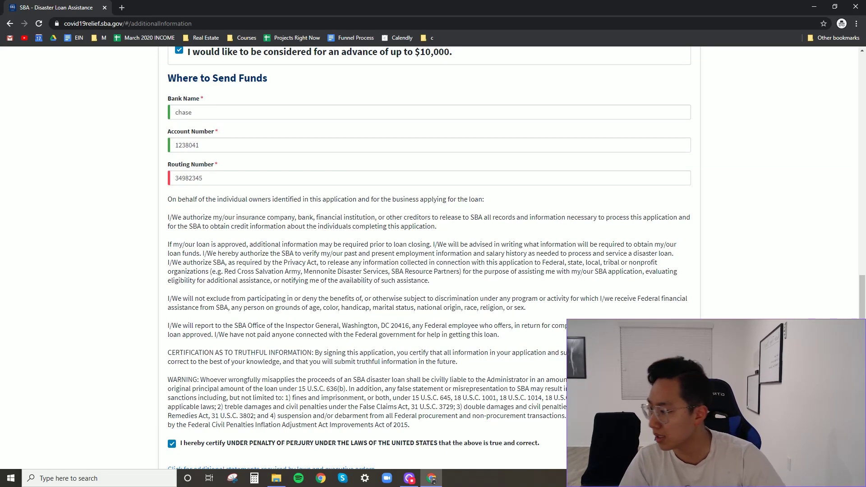